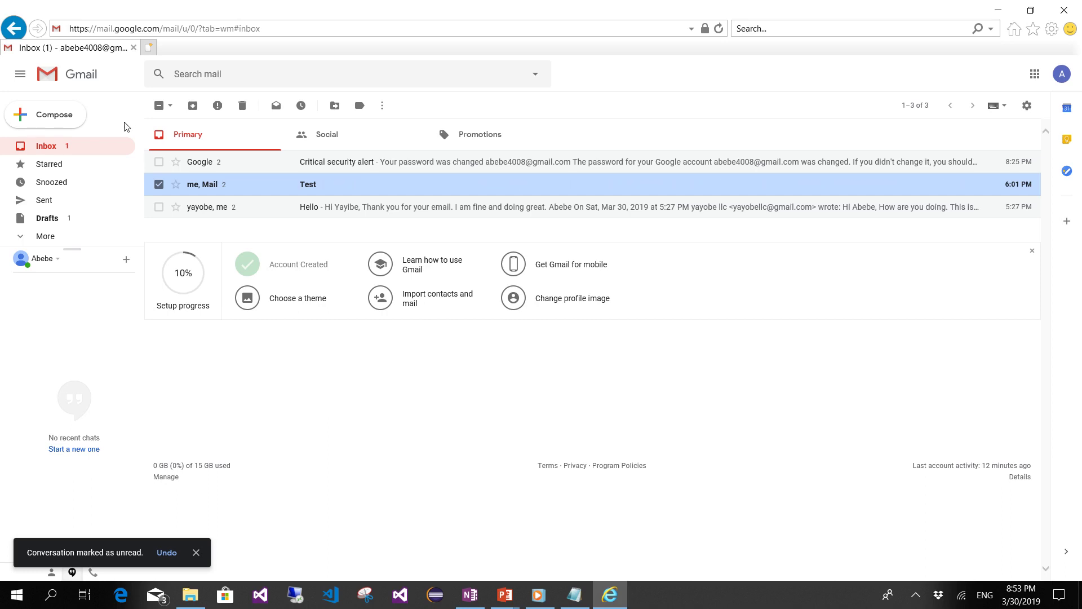
- Open the Test conversation to read its Address not found bounce, then switch to the checklist slides
left_click(158, 184)
left_click(158, 185)
left_click(158, 184)
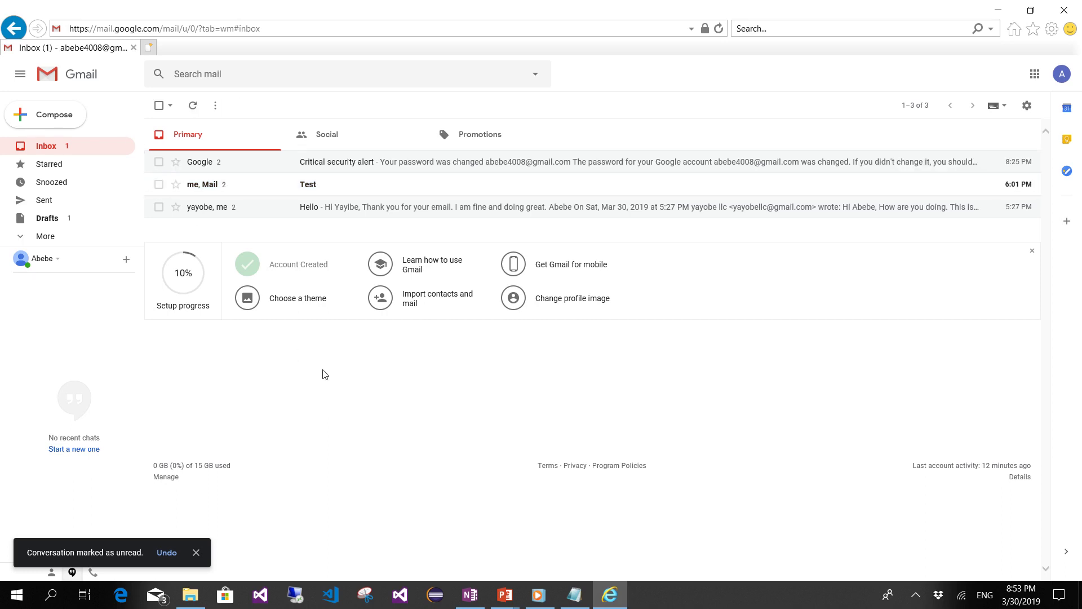
left_click(302, 194)
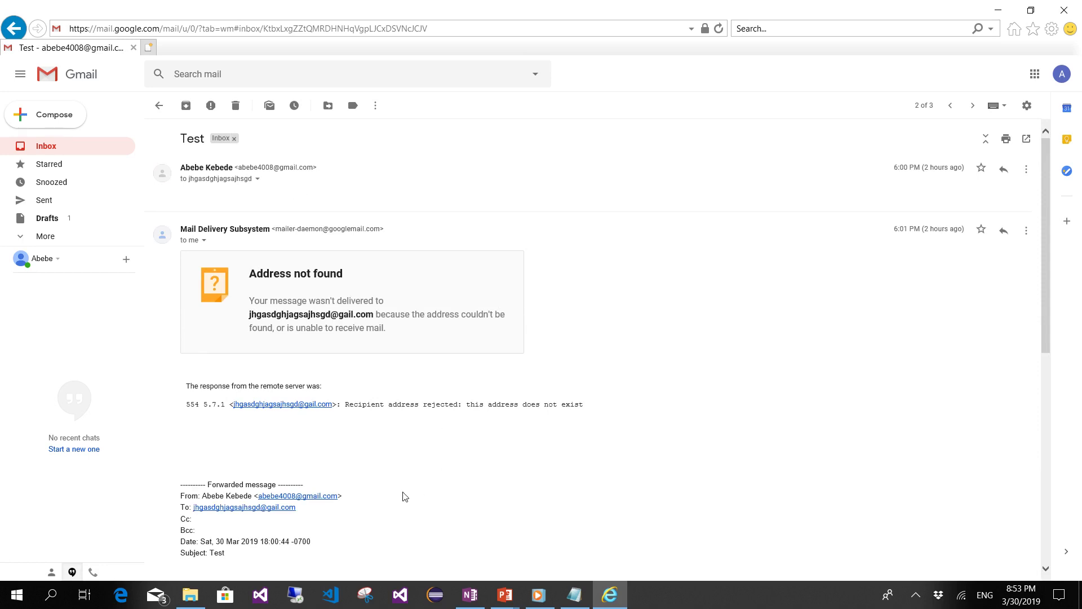
key("alt+Tab")
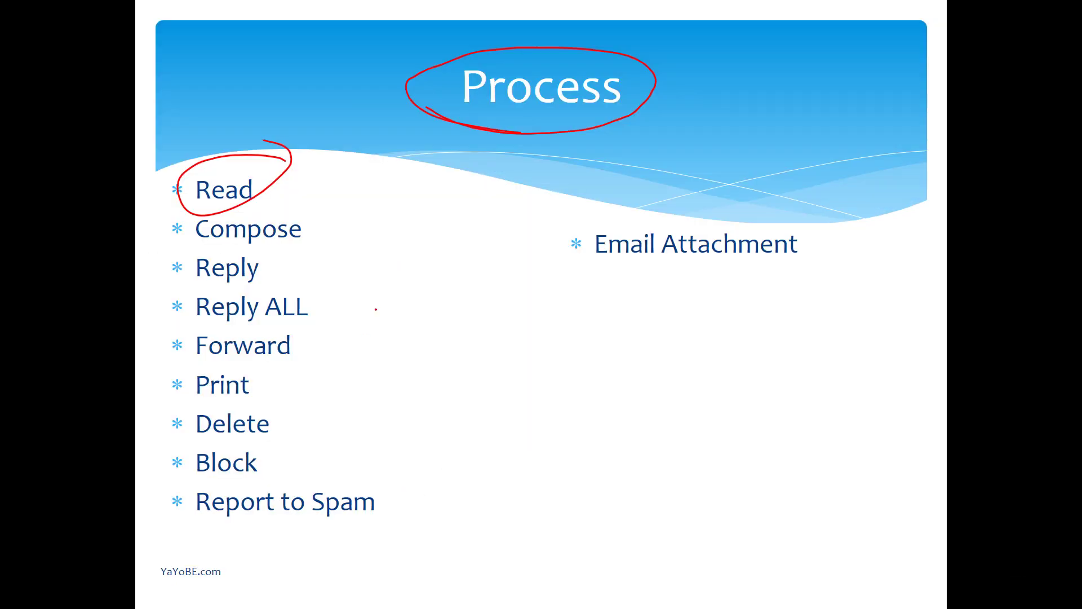
- Draw a check mark after Compose on the Process slide and return to Gmail
left_click_drag(320, 230, 371, 204)
key("alt+Tab")
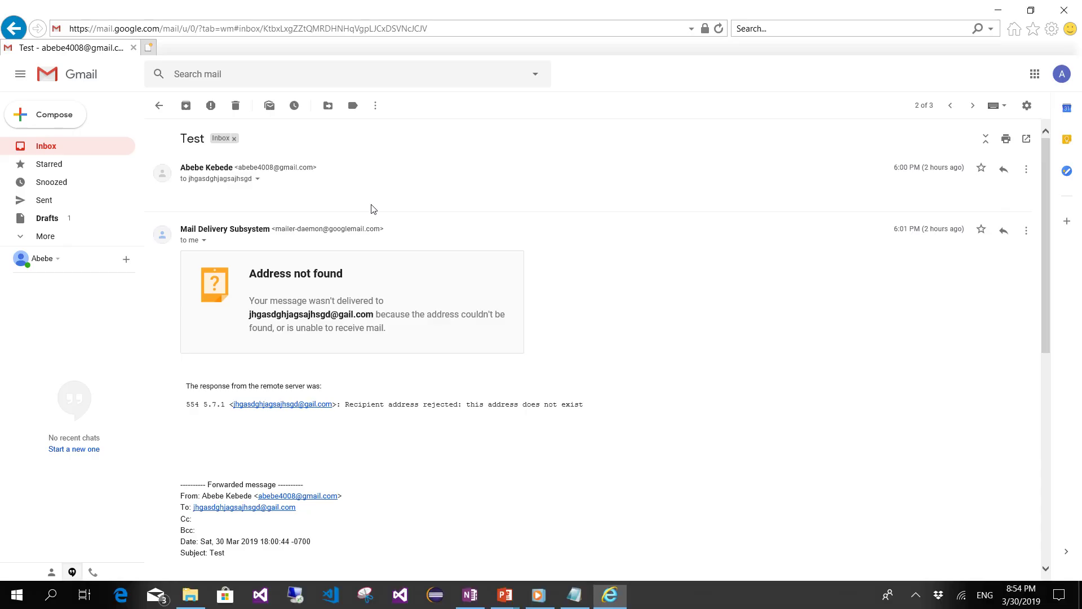
- Open a blank New Message window with Compose beside the Test conversation
left_click(54, 120)
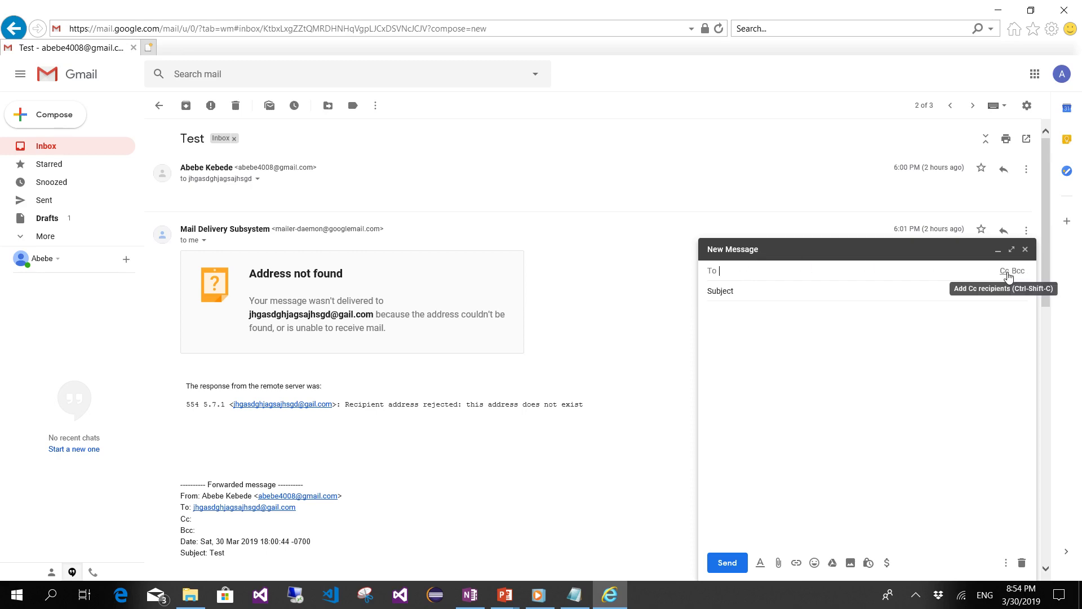
- Check off Reply and Reply ALL on the Process slide, then return to Gmail
key("alt+Tab")
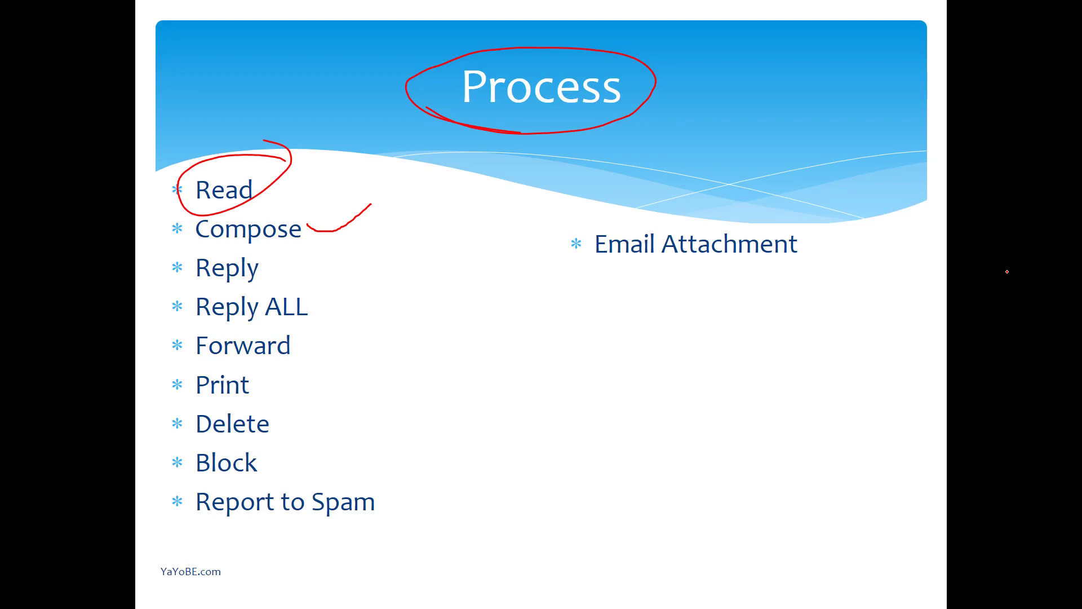
left_click_drag(277, 257, 321, 254)
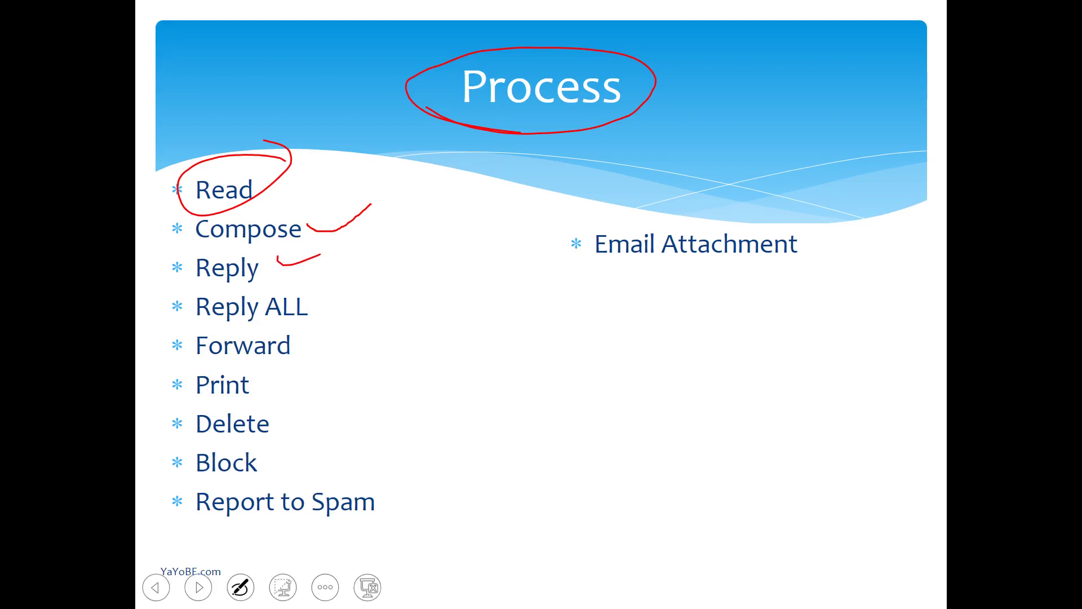
left_click_drag(337, 299, 353, 289)
key("alt+Tab")
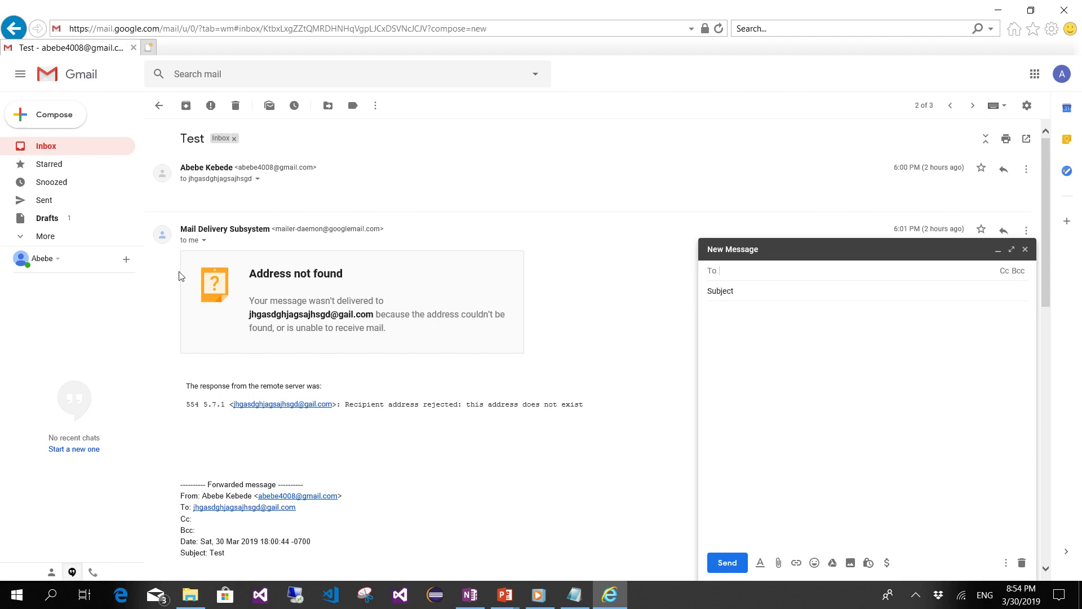
- Return to the Gmail inbox list and launch Google Chrome from Windows search
left_click(68, 150)
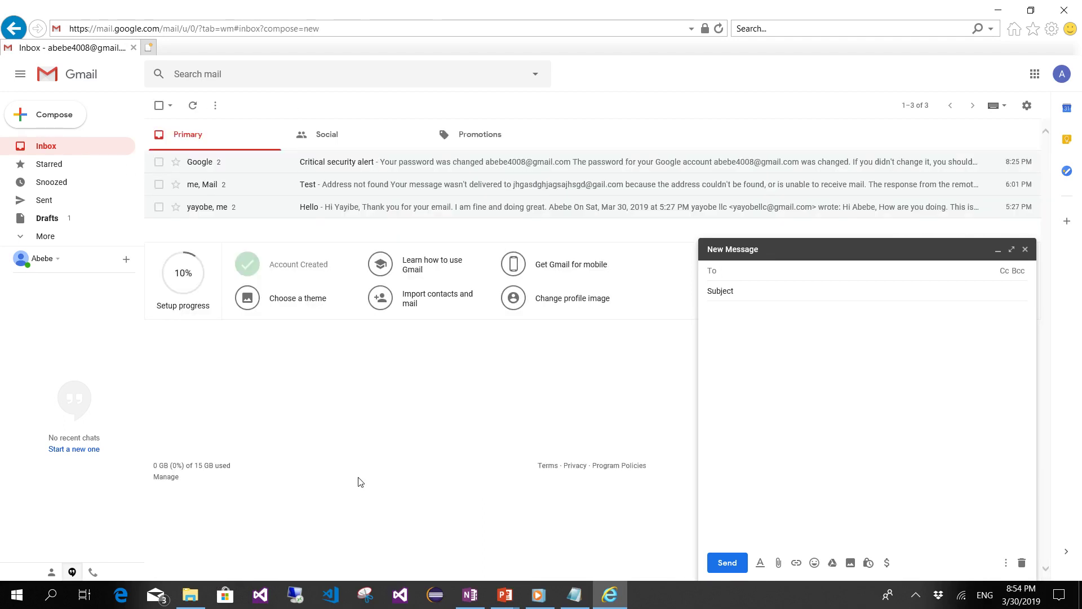
left_click(53, 595)
type("chr")
key("Return")
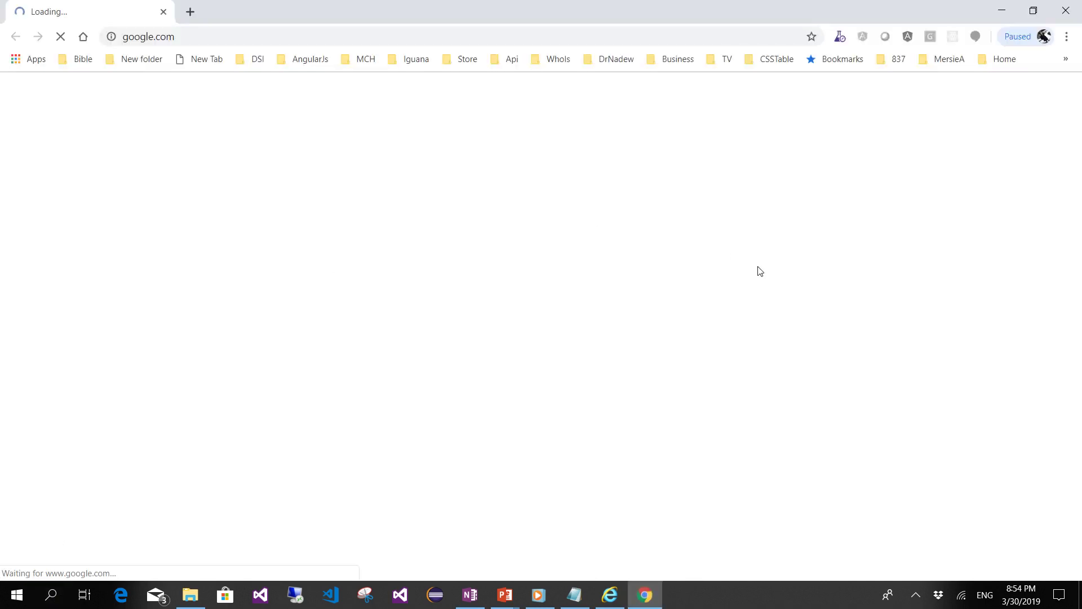
- Open Gmail in Chrome and sign in with a different listed Google account
left_click(916, 101)
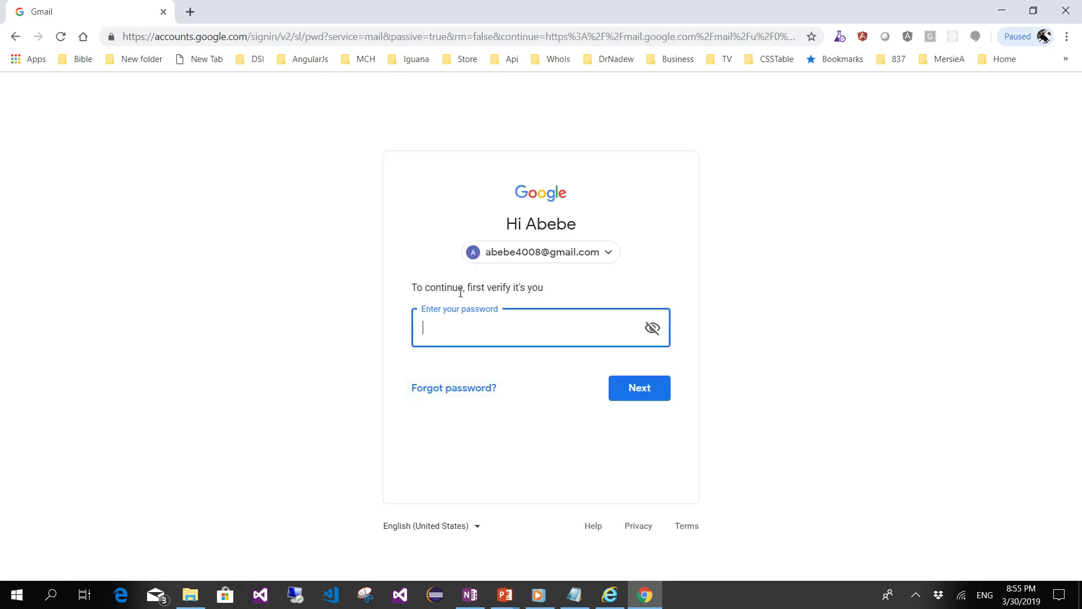
left_click(592, 255)
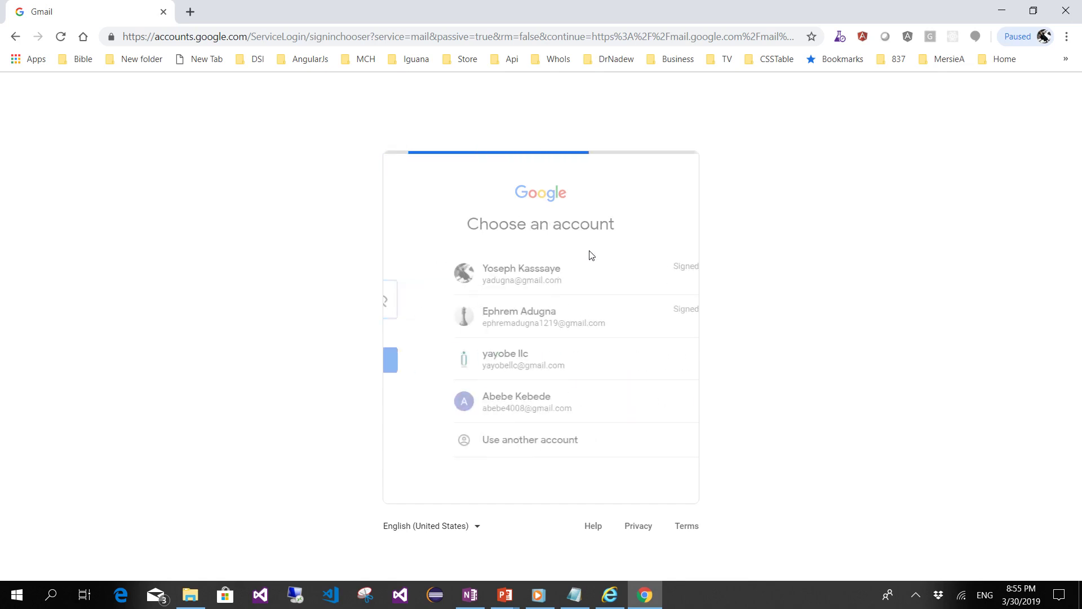
left_click(472, 278)
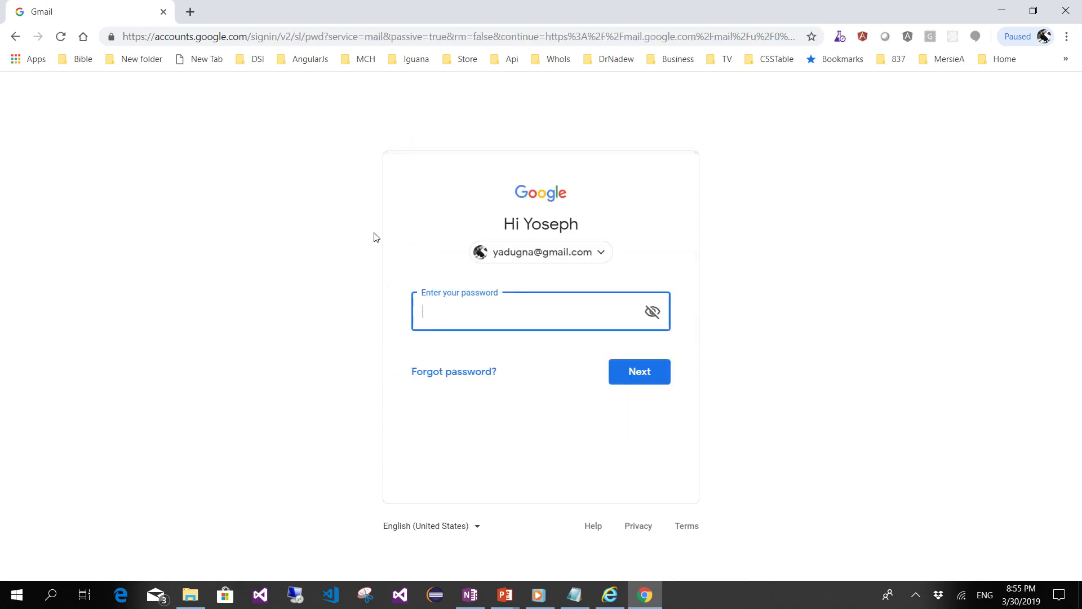
left_click(16, 37)
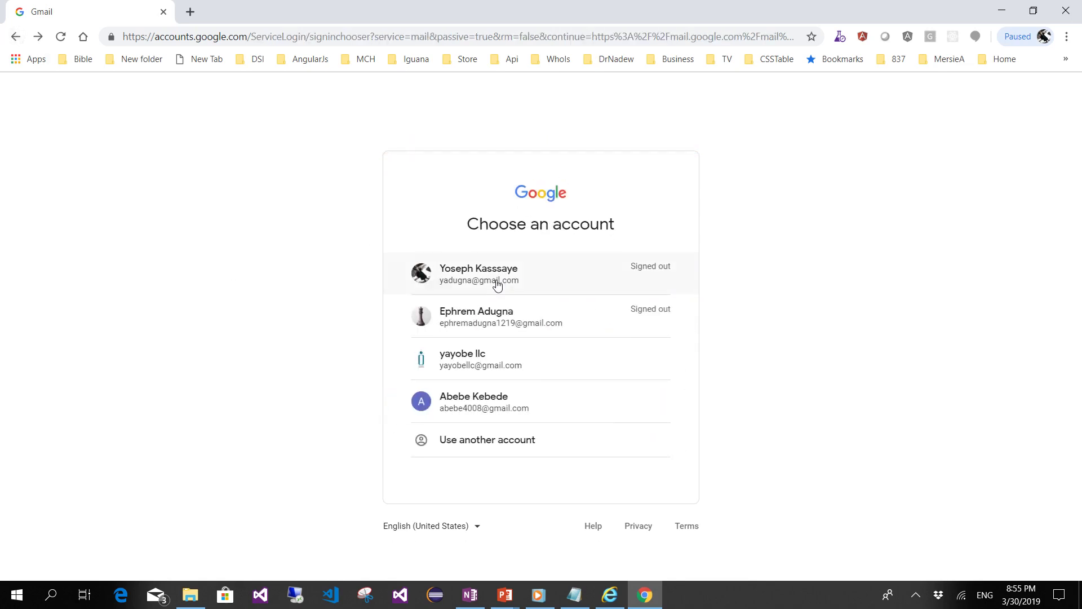
left_click(471, 359)
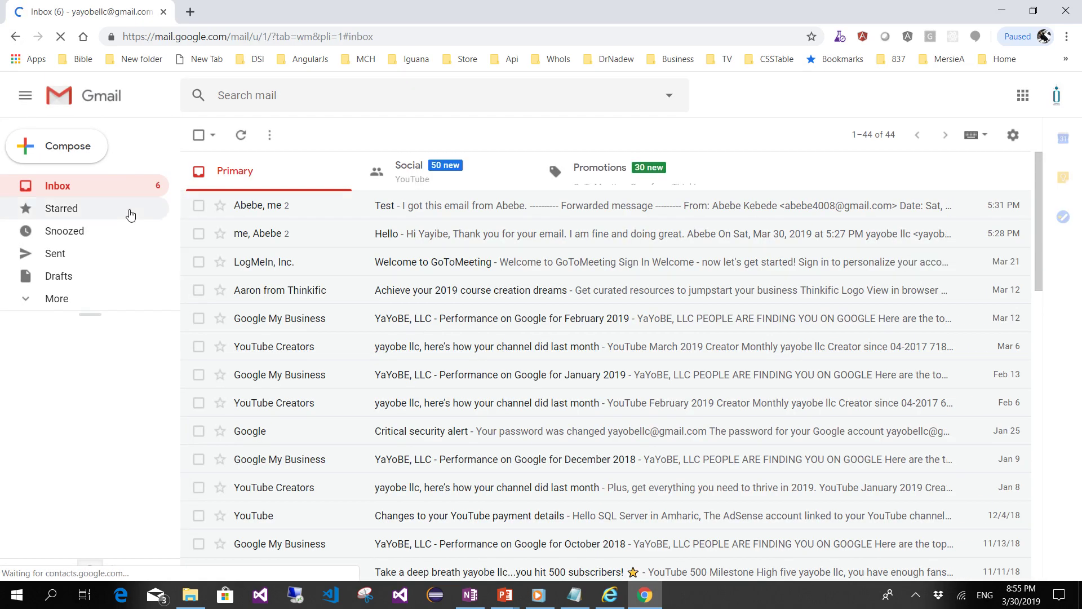
- Compose and send an email titled Test to the first account's suggested address
left_click(66, 148)
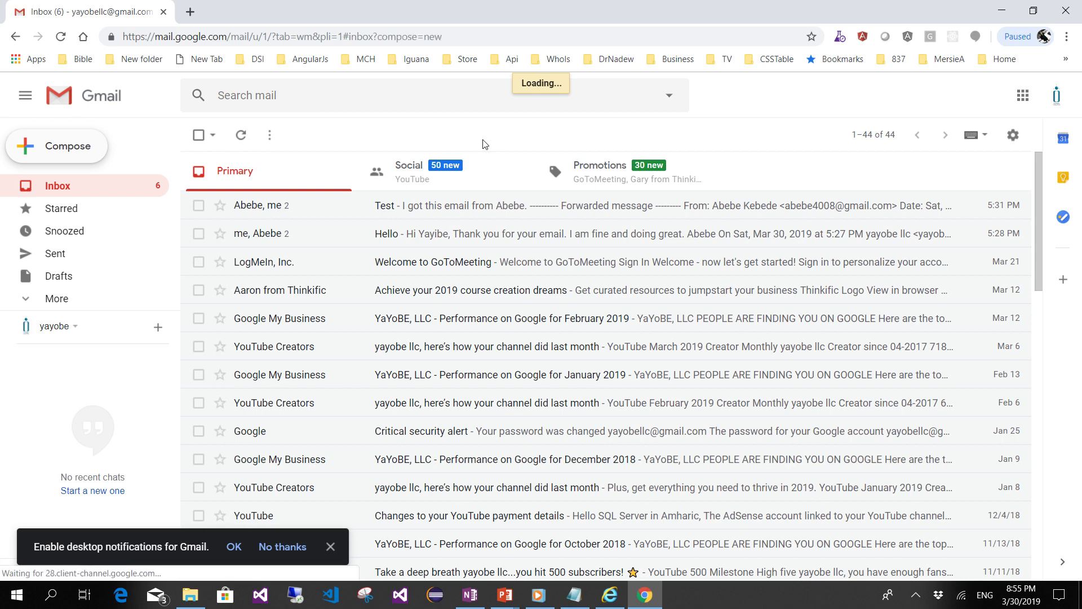
type("abebe")
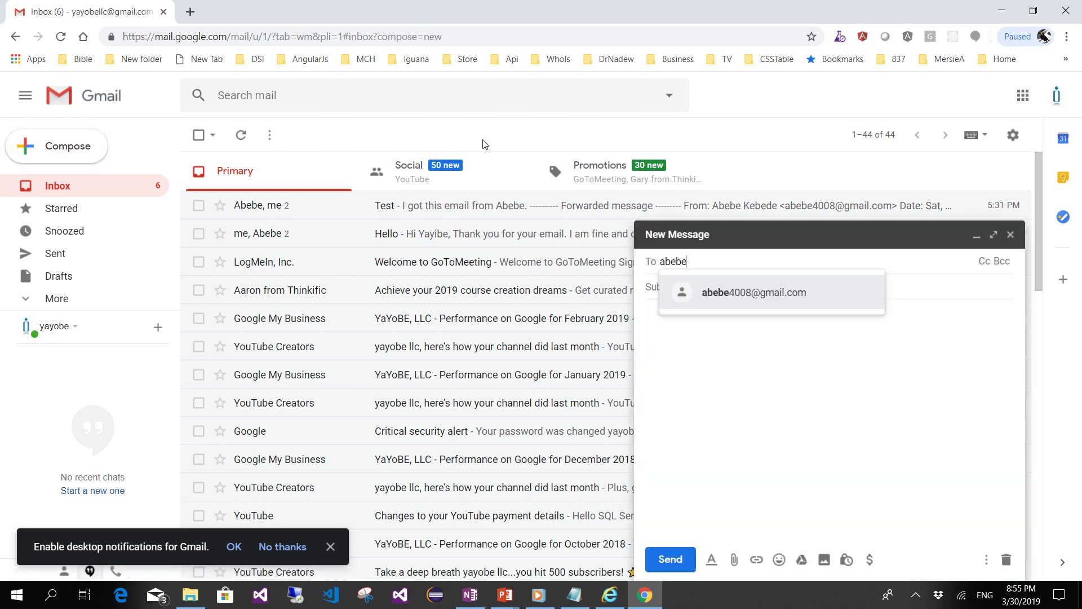
left_click(736, 300)
left_click(713, 285)
type("Test")
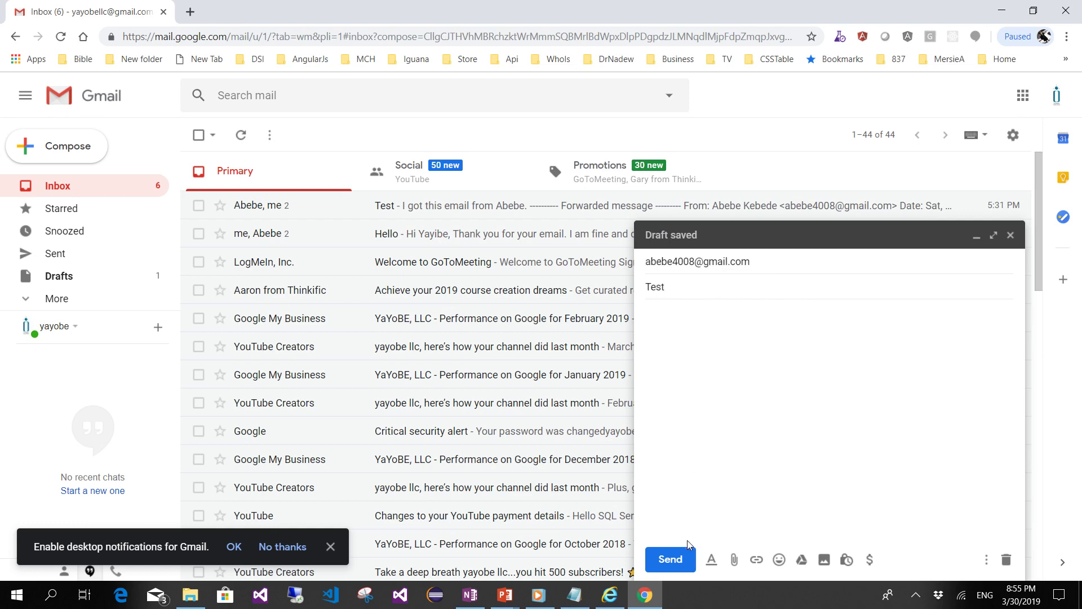
left_click(674, 565)
- Bring up the checklist slide show, then switch back to Gmail in Chrome
mouse_move(606, 603)
left_click(593, 538)
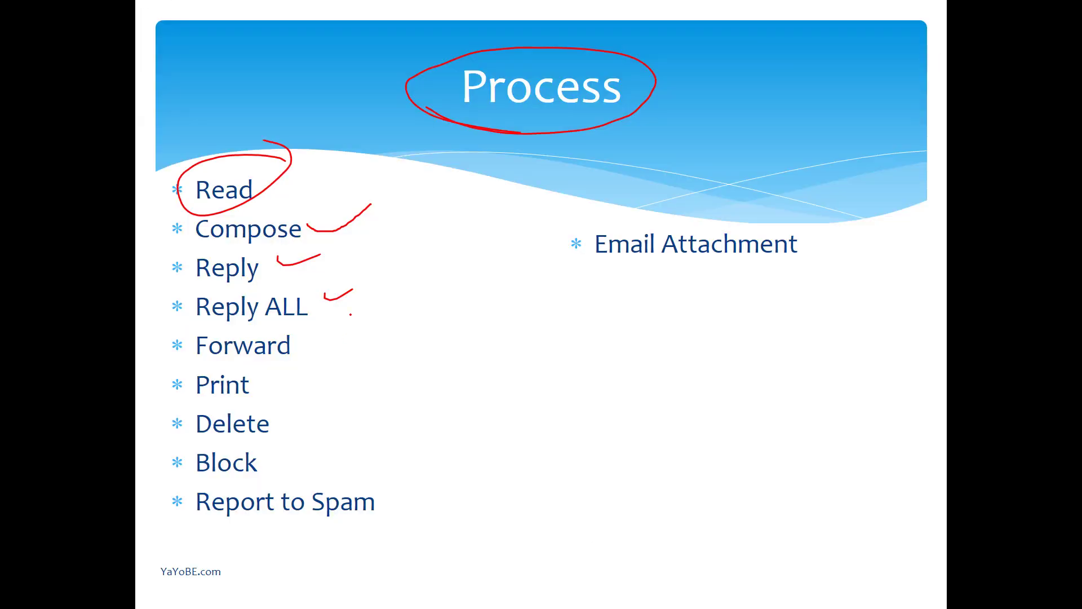
key("alt+Tab")
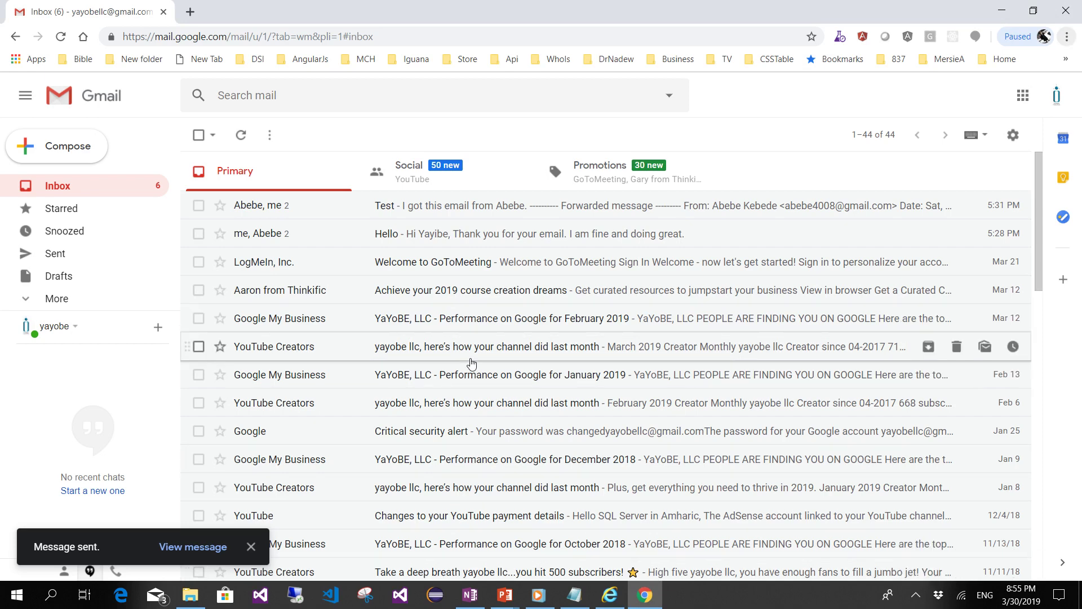
- Send 'Tets Email' with a short signed body to two suggested recipients, then show the first inbox
left_click(101, 156)
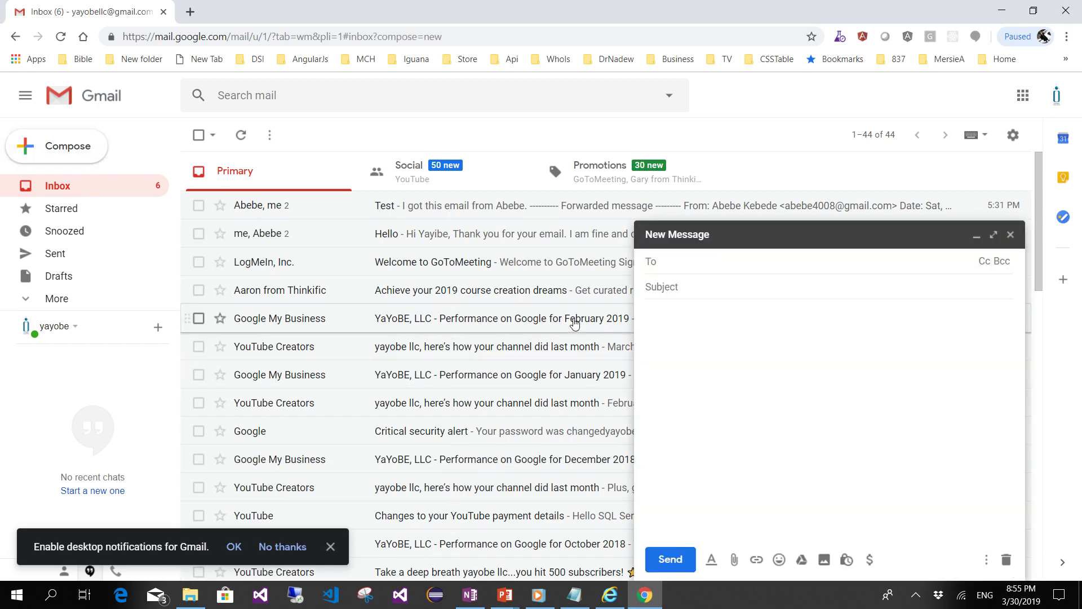
type("abe")
key("Return")
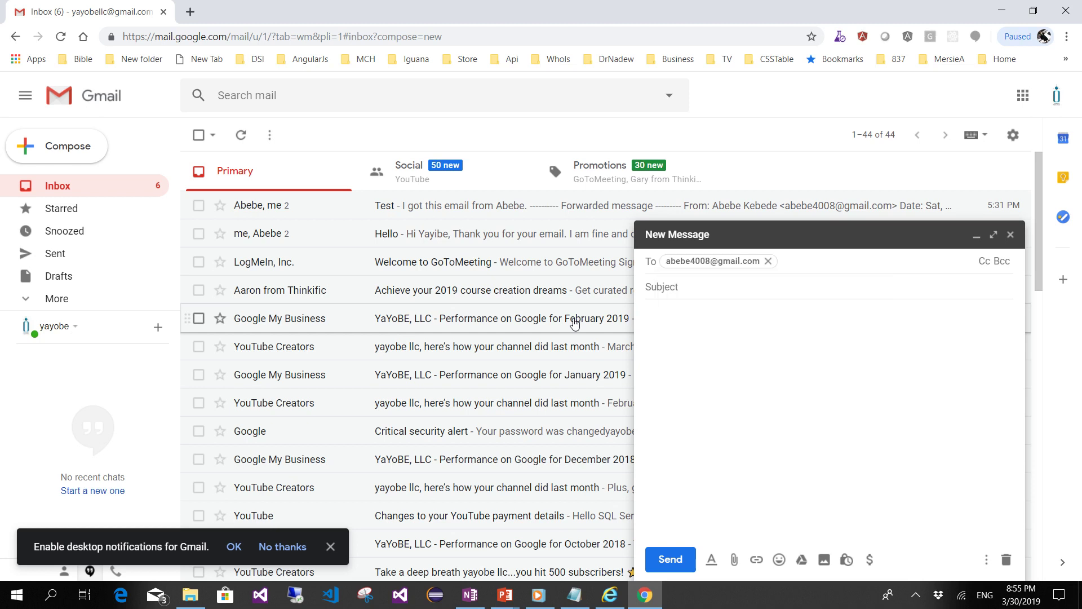
type("yad")
left_click(781, 299)
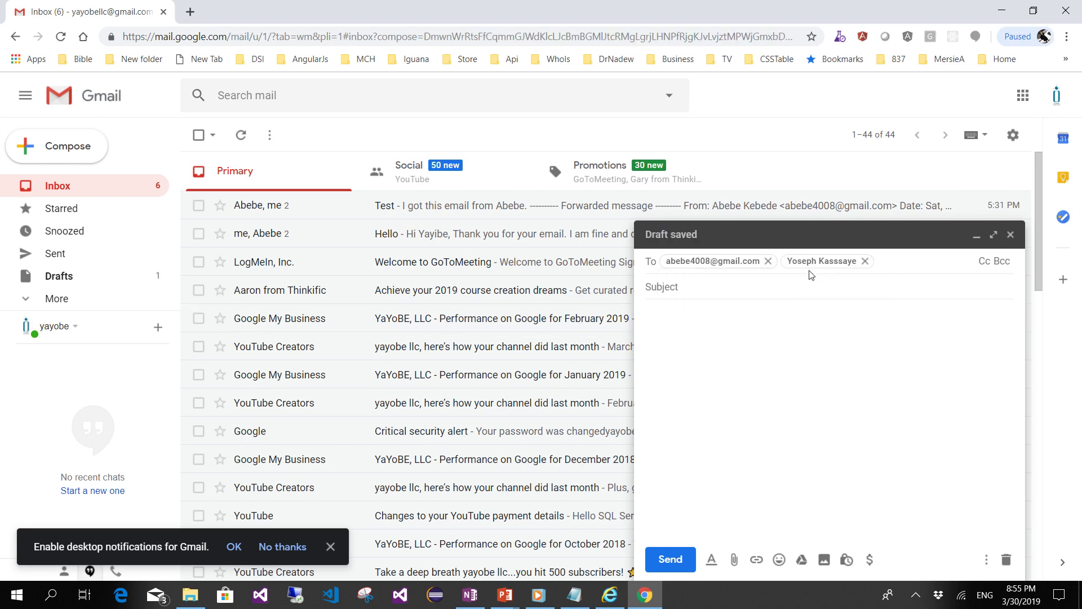
left_click(743, 281)
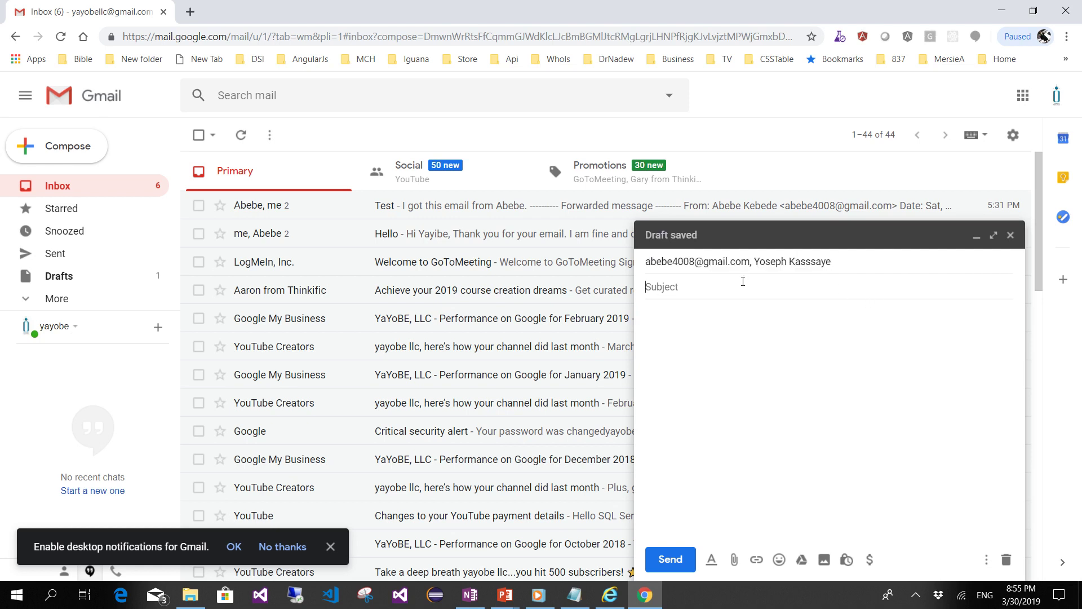
type("Tets Email")
key("Tab")
type("This i")
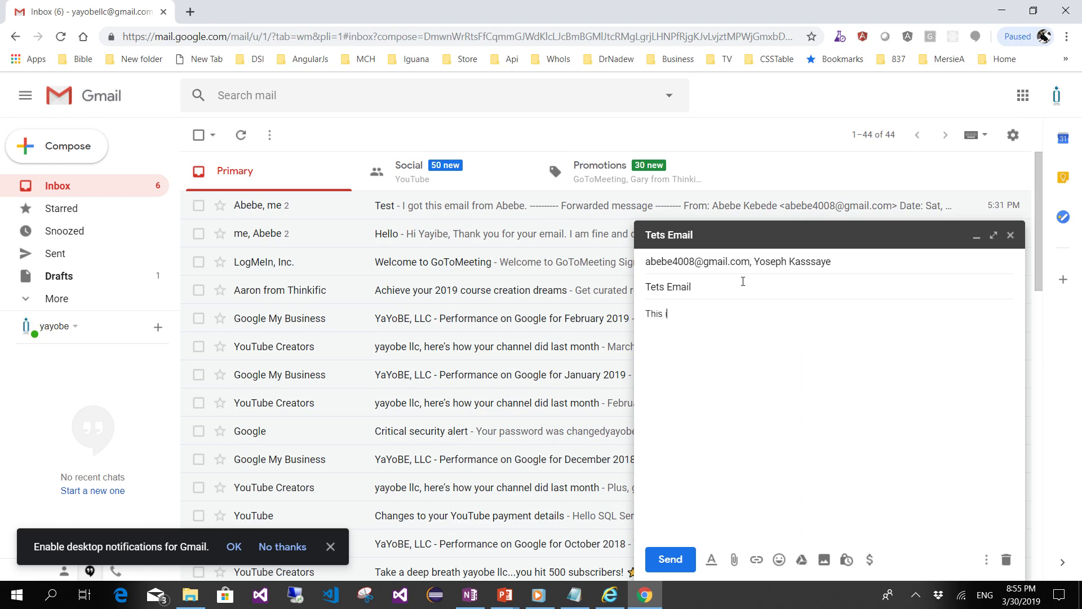
type("s From Yayobe")
left_click(661, 559)
left_click(609, 595)
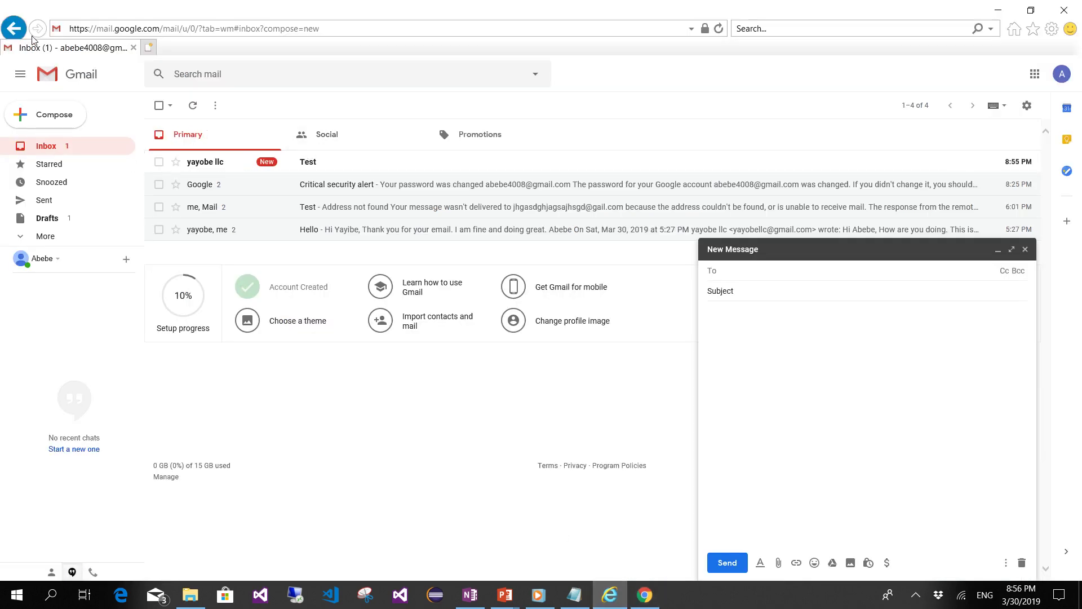
- Reload the inbox, read the Test message from the second account, and return to the inbox
left_click(719, 29)
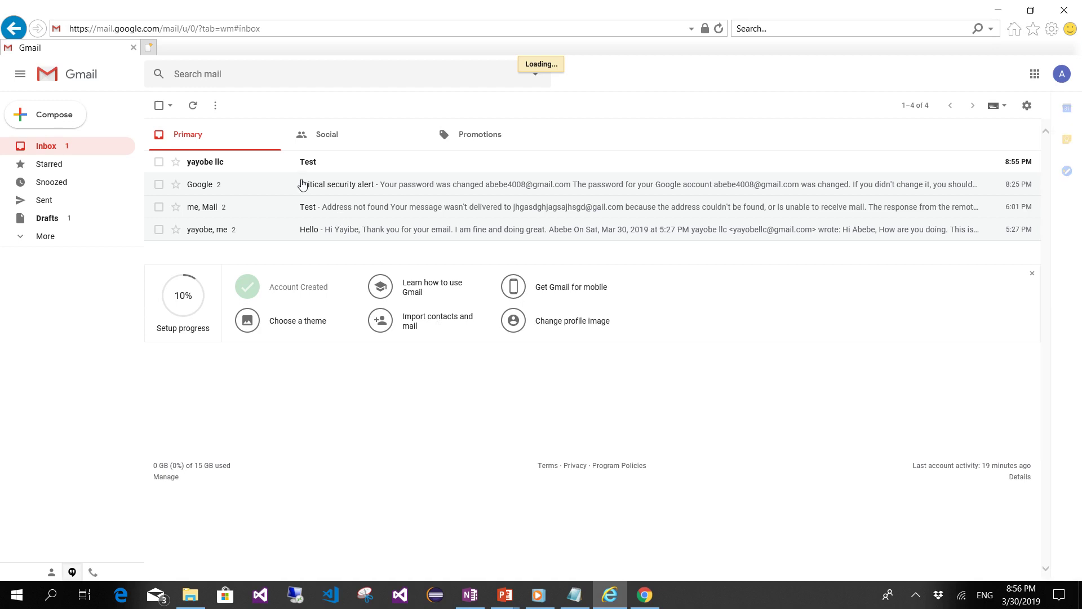
left_click(311, 169)
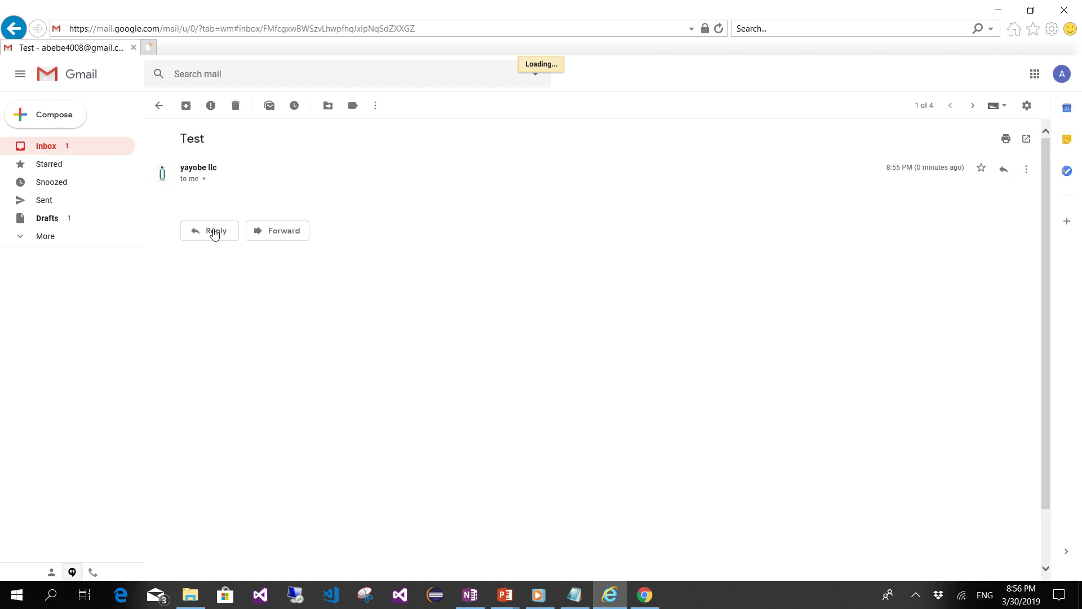
left_click(46, 152)
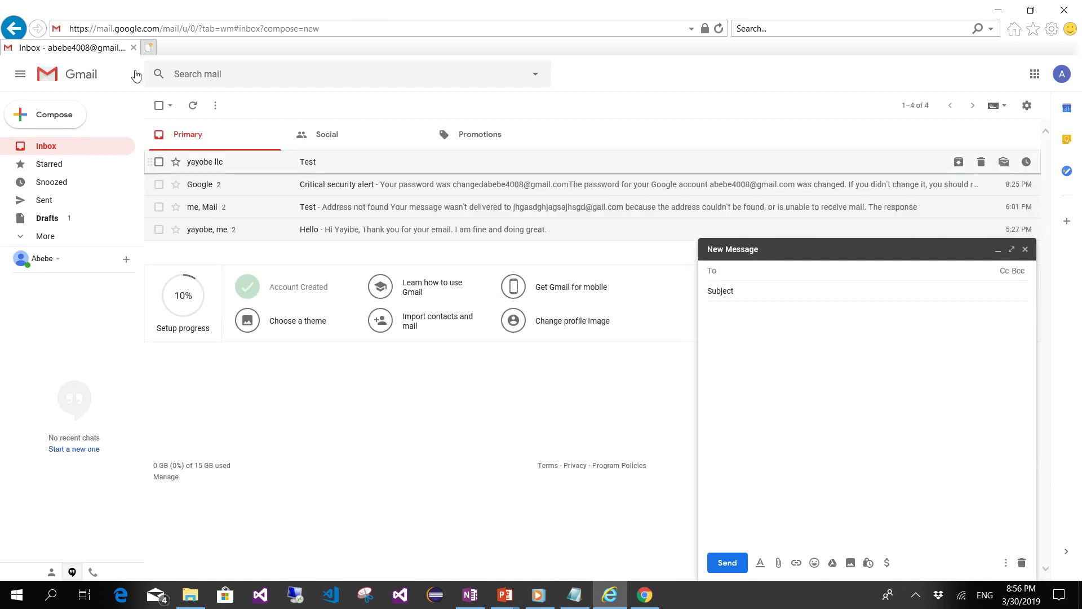
left_click(46, 147)
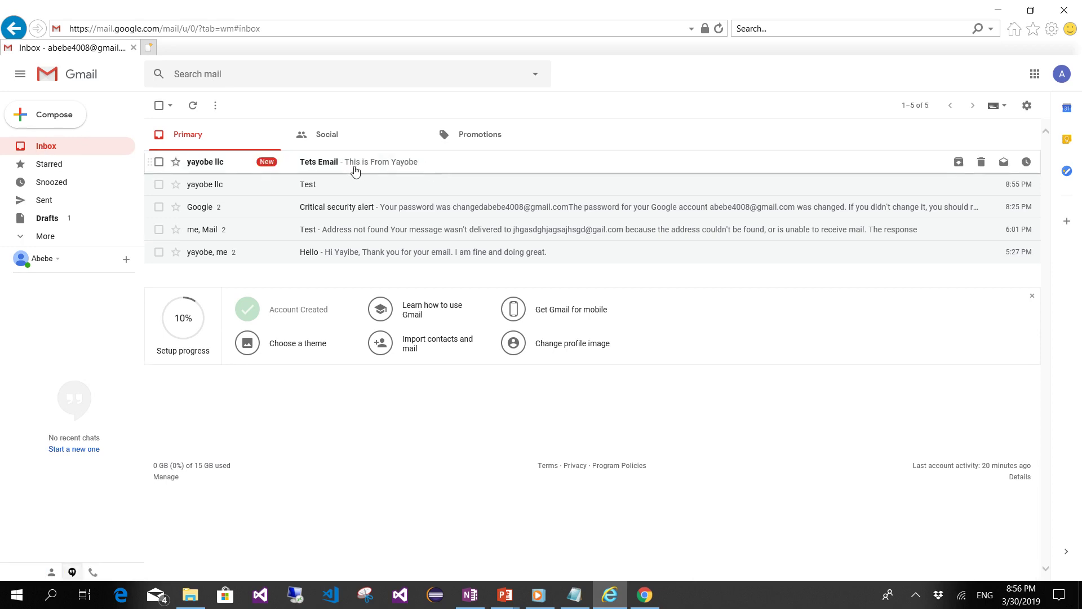
- Open Tets Email, start a Reply all, then discard that reply draft
left_click(356, 168)
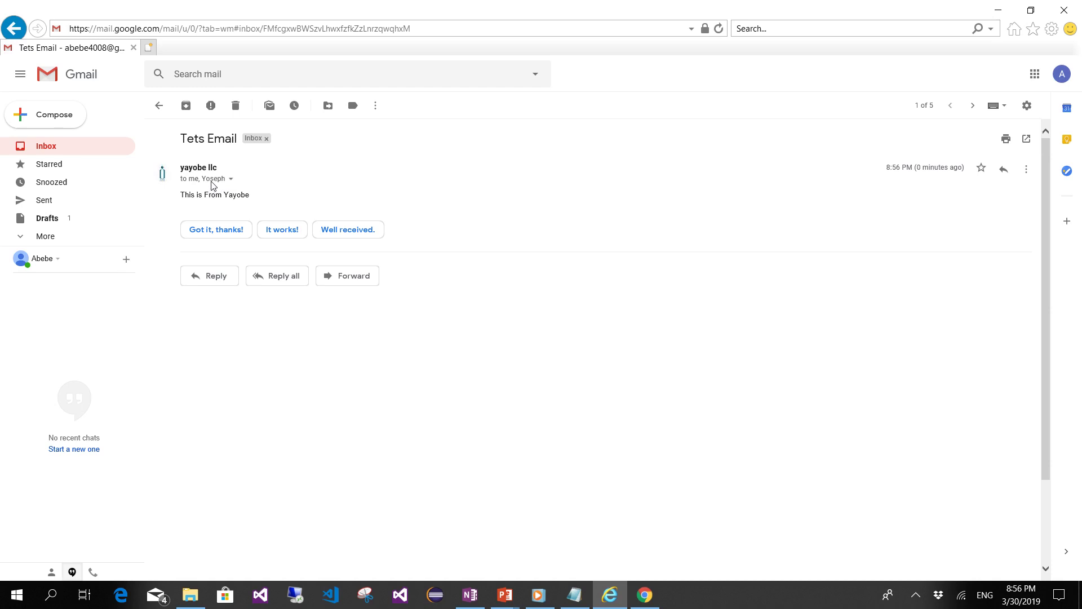
left_click(281, 284)
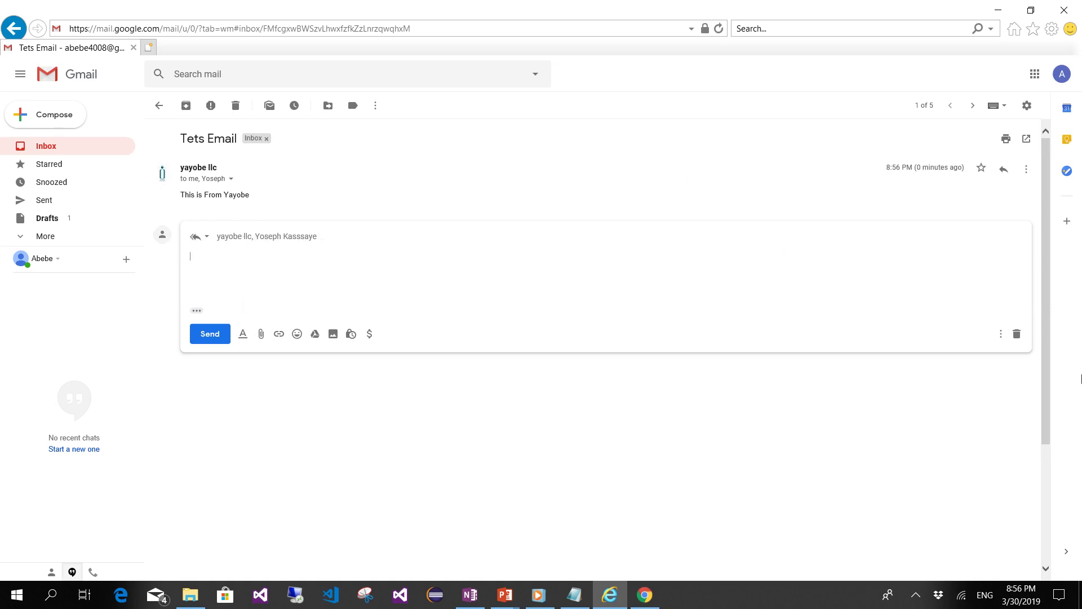
left_click(1017, 334)
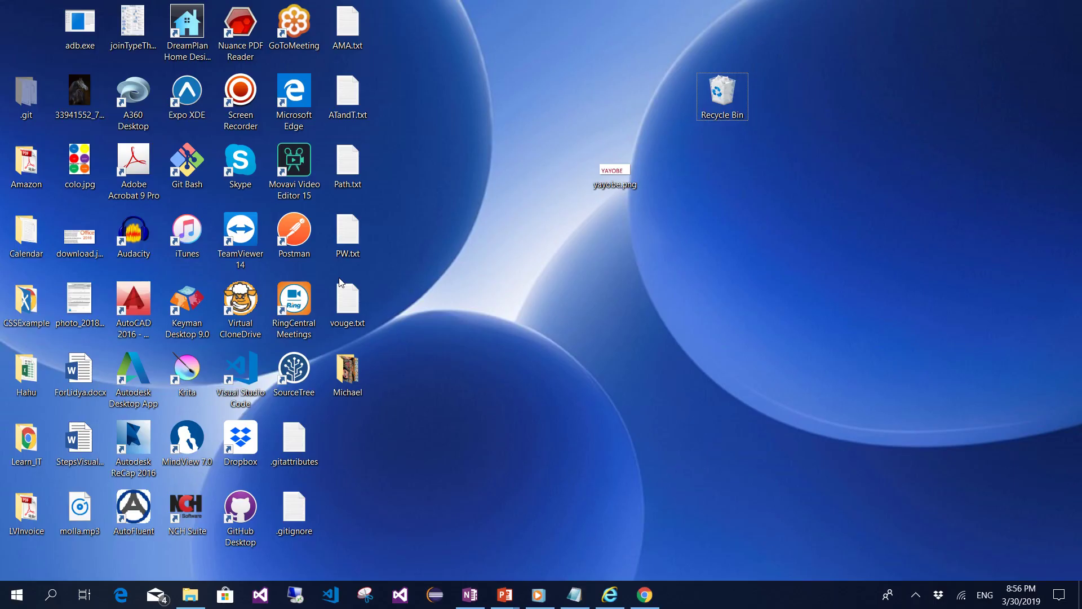
- Check off Forward and Print in red ink on the Process slide, then return to Gmail
key("alt+Tab")
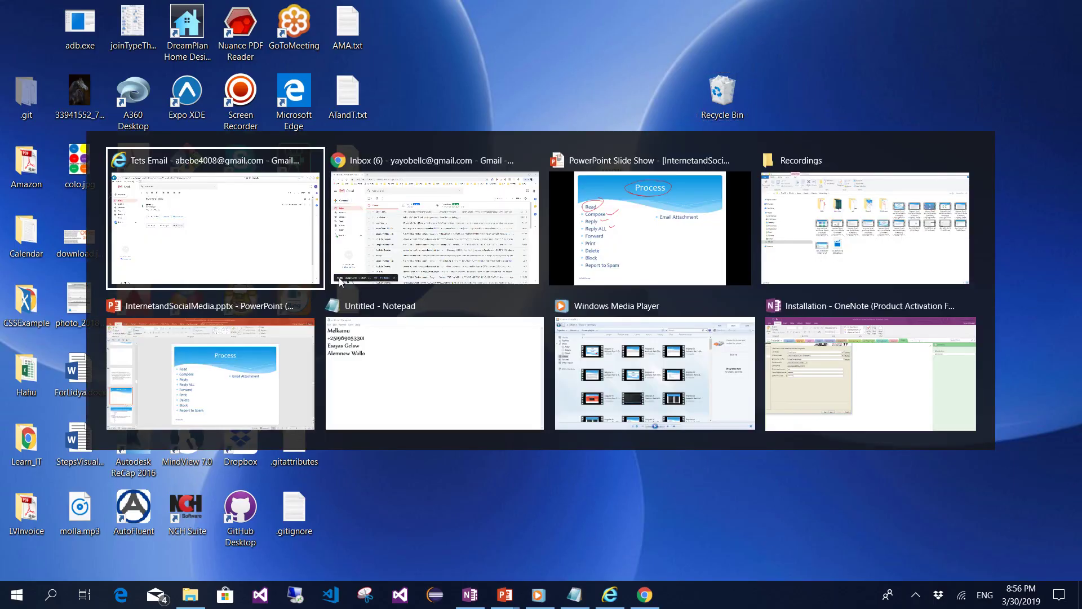
key("Tab")
key("Tab")
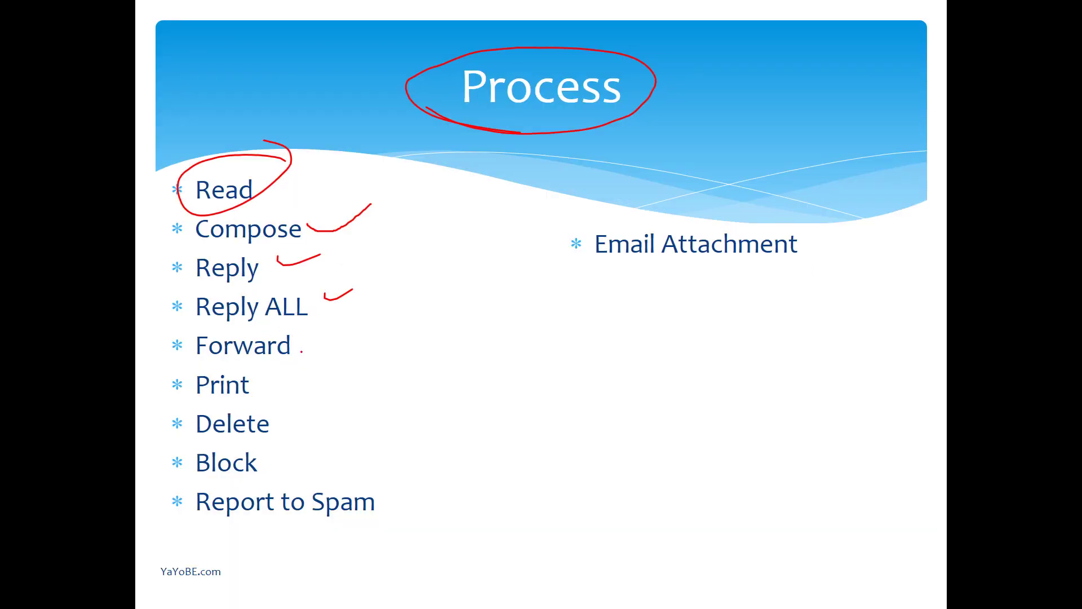
left_click_drag(304, 350, 388, 336)
mouse_move(260, 379)
left_mouse_down()
mouse_move(265, 395)
mouse_move(347, 375)
left_mouse_up()
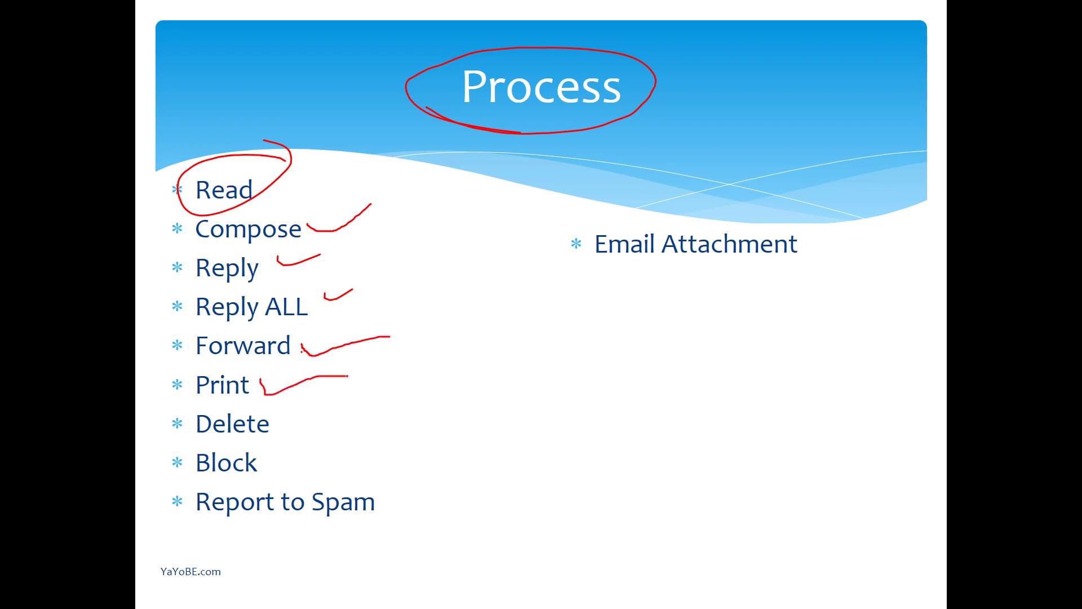
key("alt+Tab")
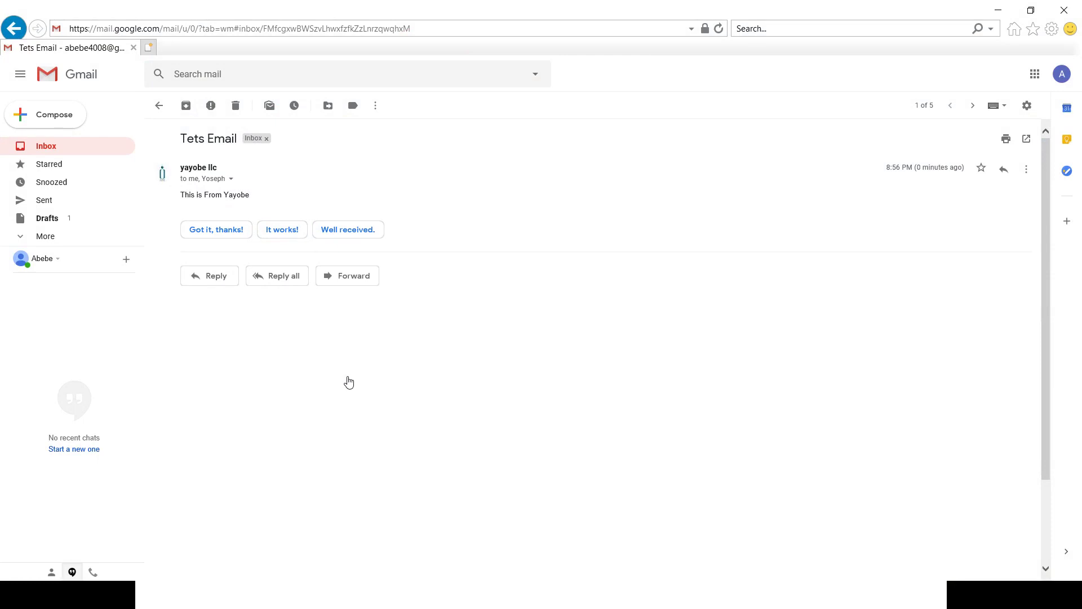
- Back in the inbox, mark the Tets Email conversation unread, leaving 1 unread message
left_click(42, 148)
left_click(159, 162)
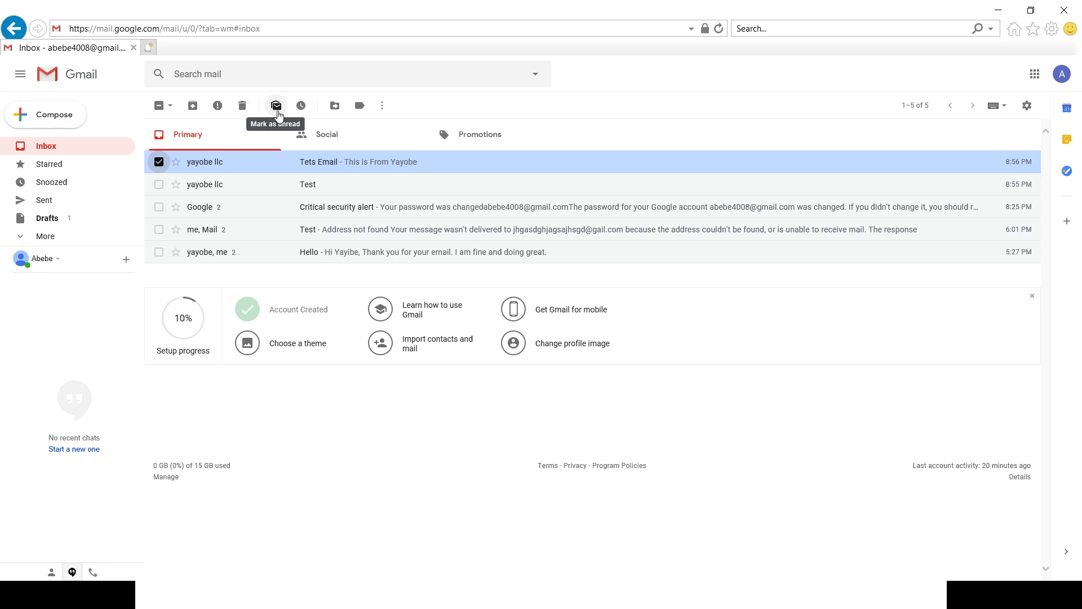
left_click(277, 106)
left_click(276, 106)
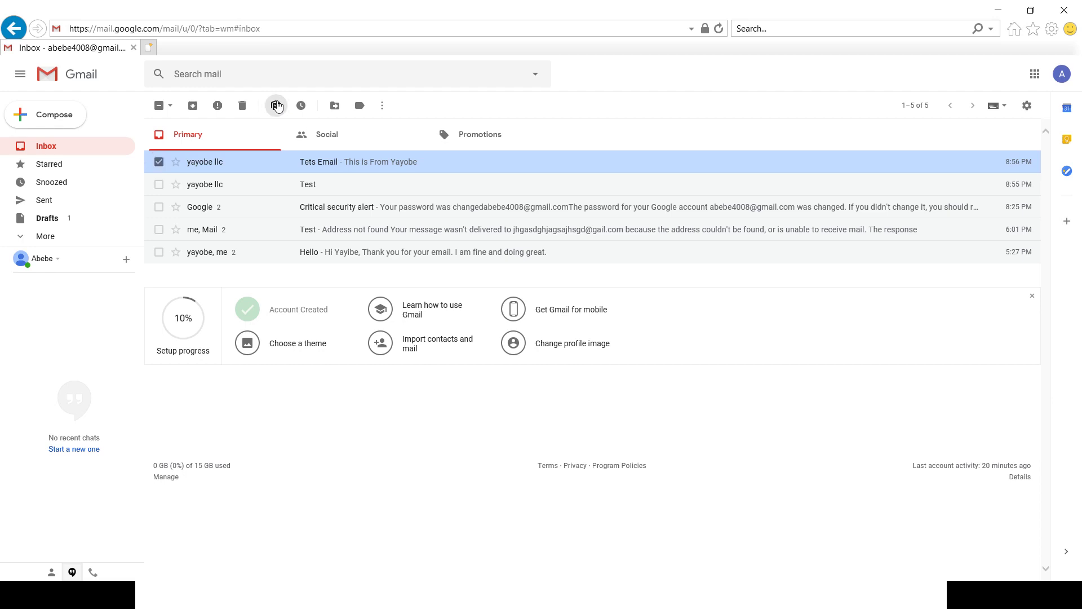
left_click(159, 163)
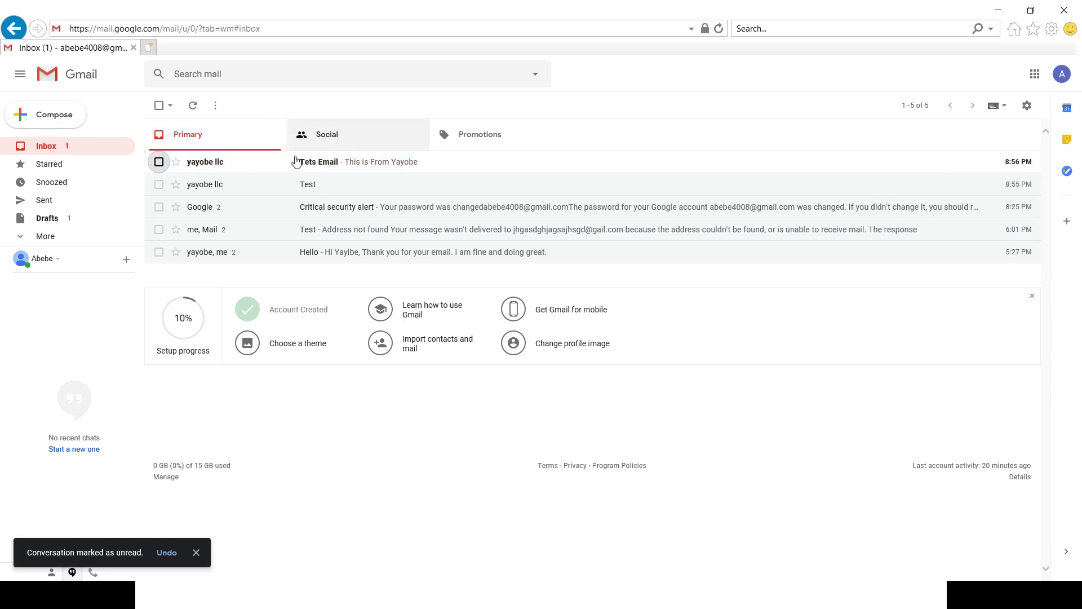
- Select Tets Email again, mark it as read, and delete it to Trash
left_click(158, 162)
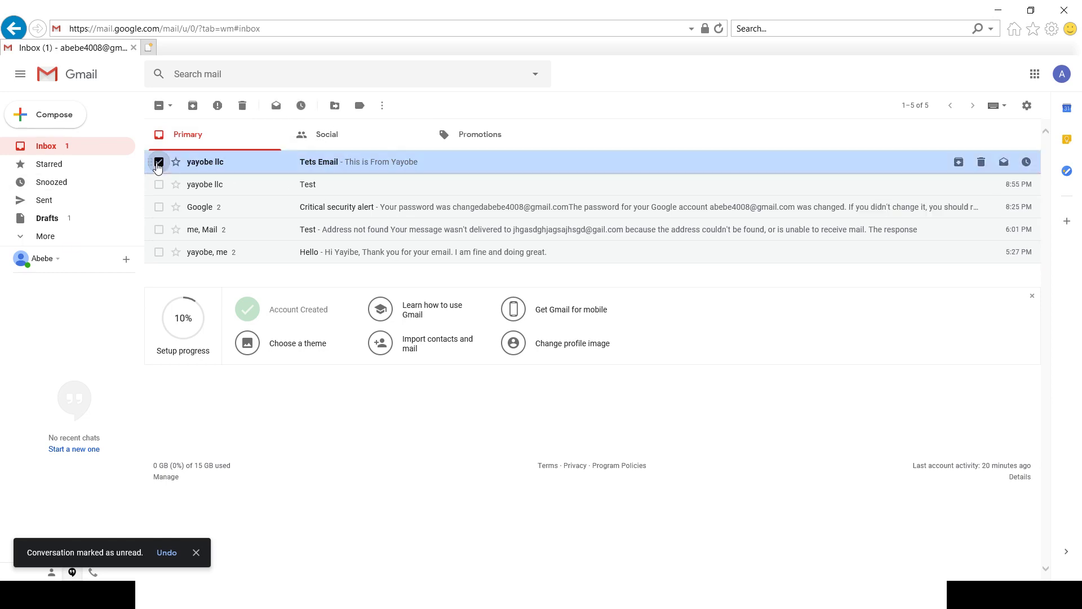
left_click(276, 107)
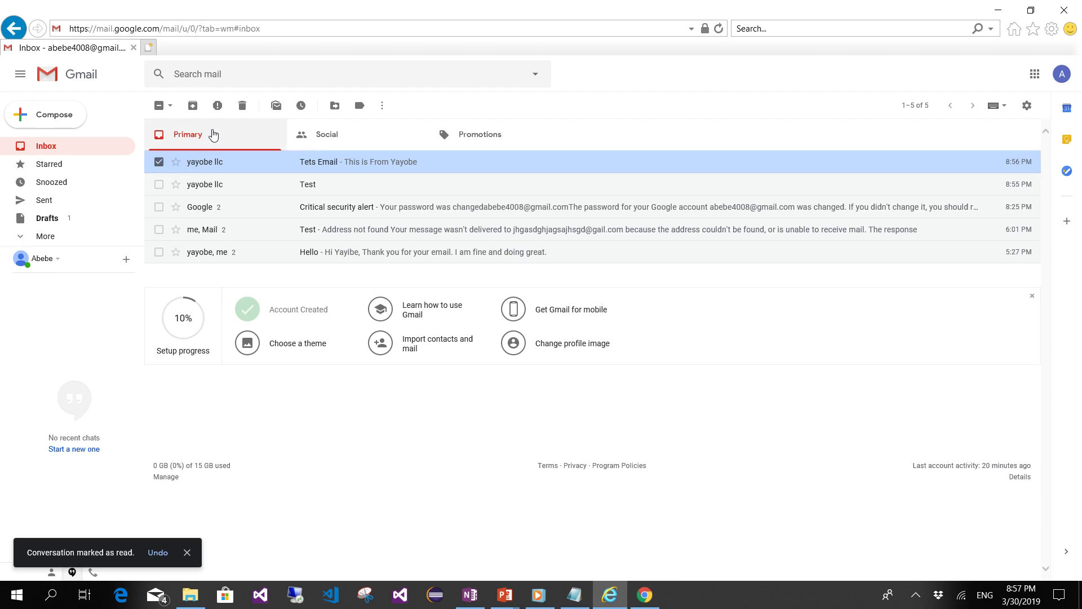
left_click(243, 107)
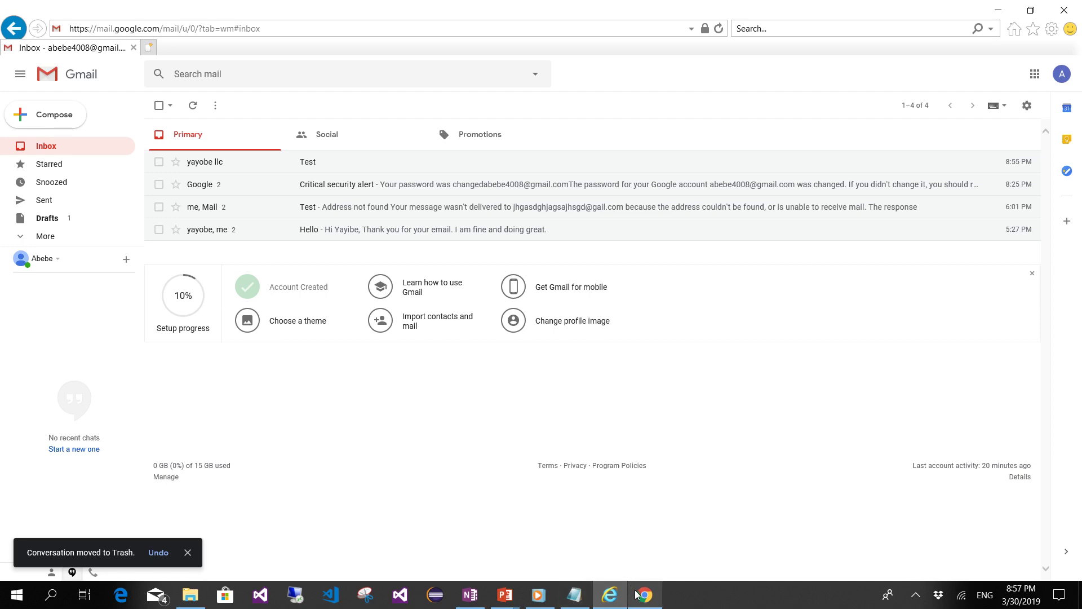
- In the slide show, draw red check marks beside Reply, Reply ALL, Forward and Print
mouse_move(505, 595)
left_click(545, 515)
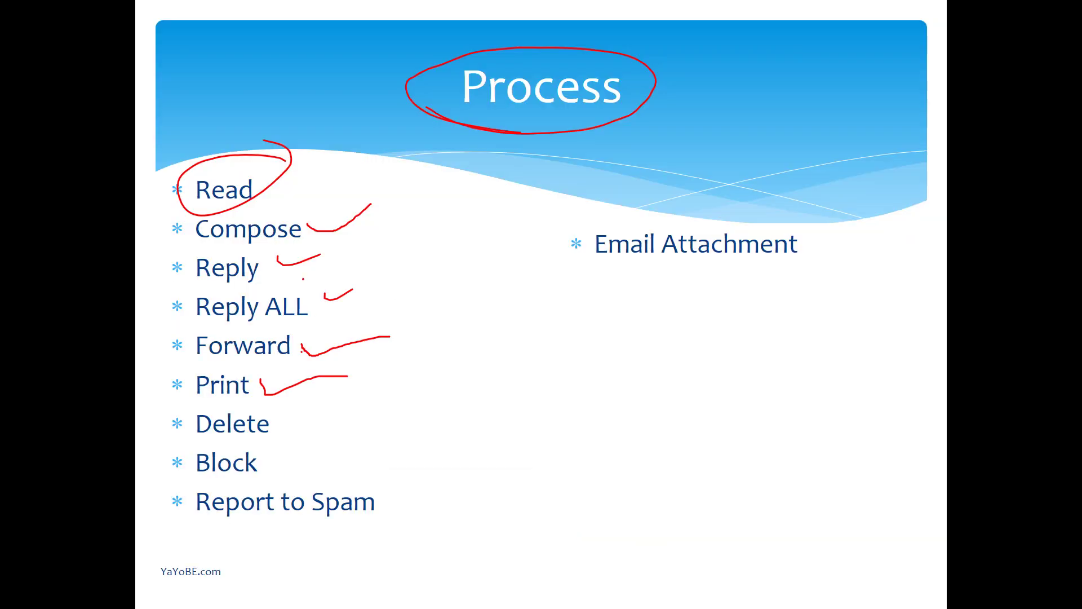
left_click_drag(277, 259, 337, 255)
left_click_drag(326, 292, 388, 288)
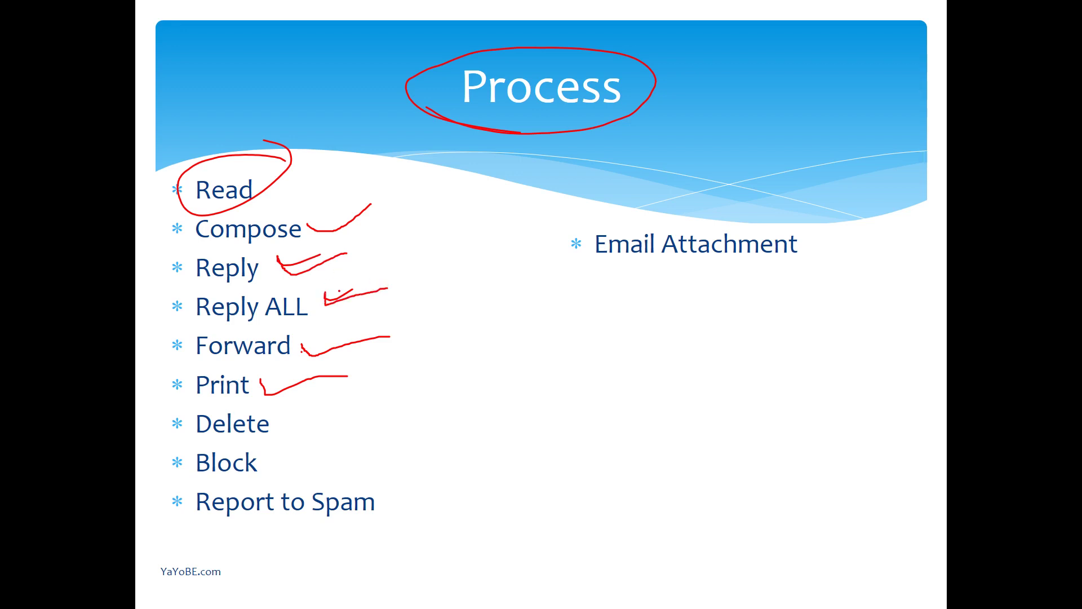
left_click_drag(314, 360, 408, 322)
left_click_drag(268, 397, 376, 367)
- Circle Delete and Block on the checklist, then return to Gmail
mouse_move(221, 410)
left_mouse_down()
mouse_move(189, 438)
mouse_move(288, 423)
mouse_move(198, 406)
left_mouse_up()
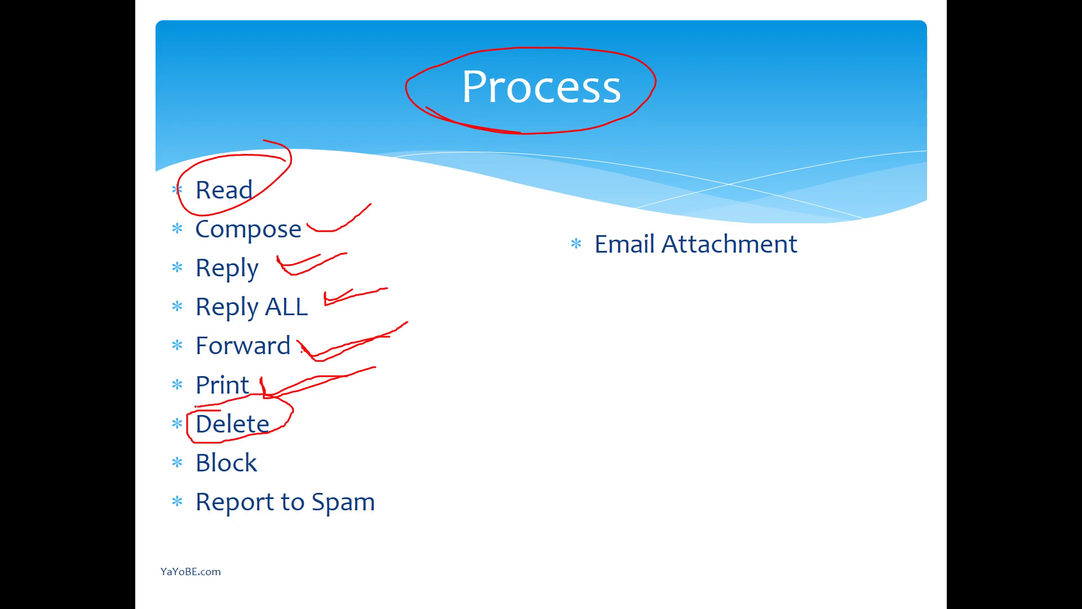
mouse_move(267, 449)
left_mouse_down()
mouse_move(187, 459)
mouse_move(221, 478)
mouse_move(267, 454)
left_mouse_up()
key("alt+Tab")
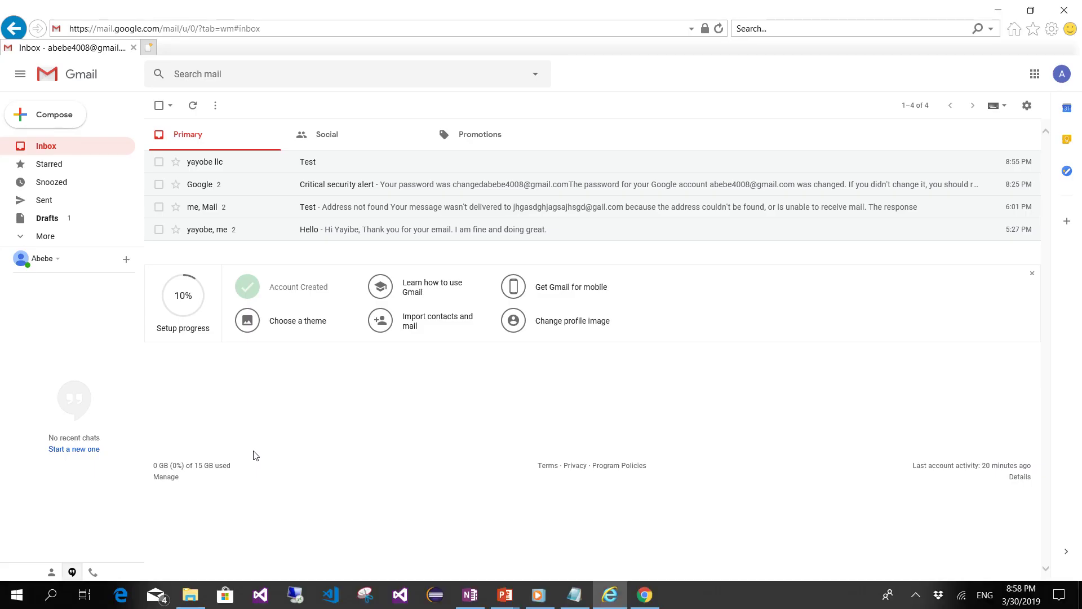
- Select the me, Mail conversation and look through its More actions menu
left_click(159, 207)
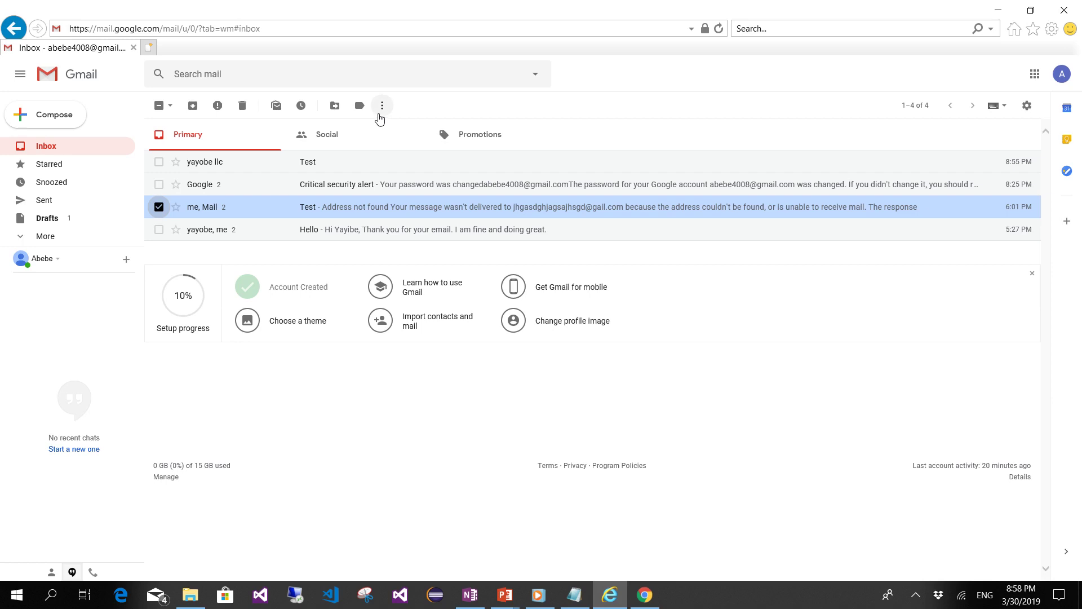
left_click(381, 107)
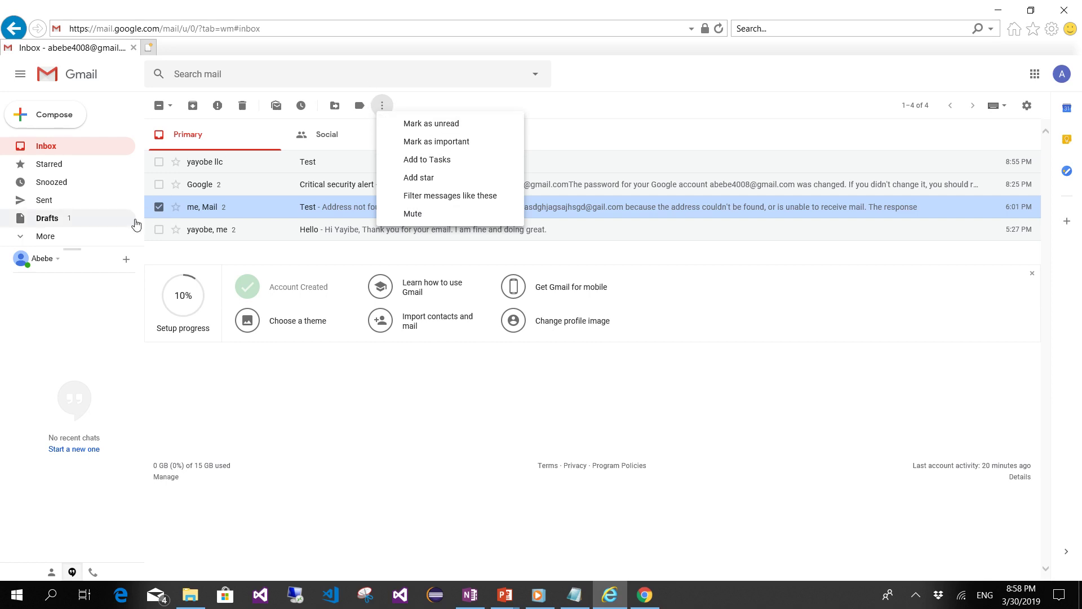
left_click(159, 207)
left_click(159, 207)
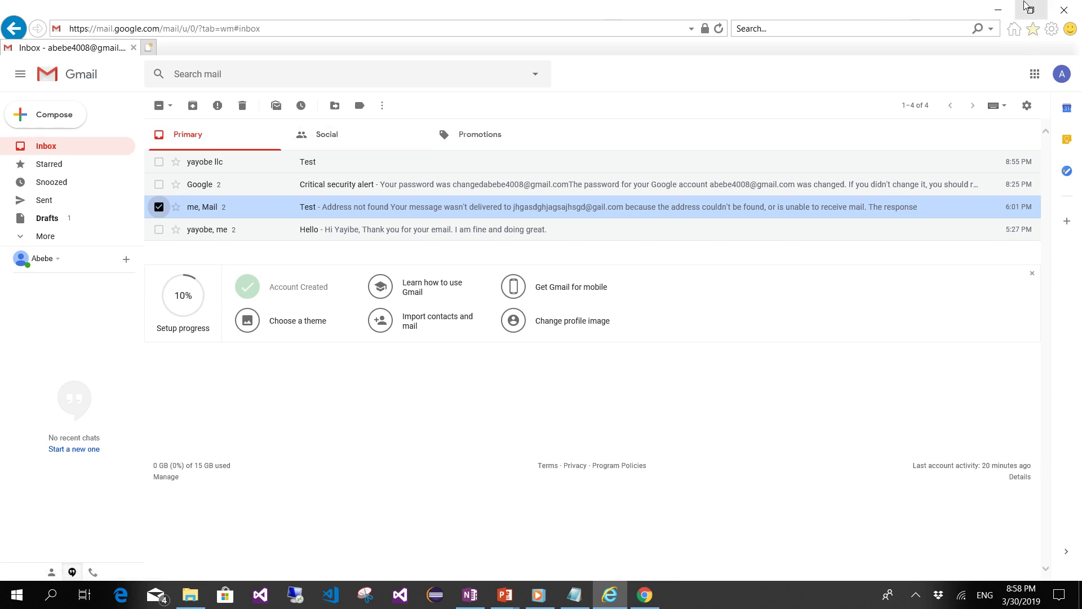
- Minimize the browser, pen-check Report to Spam on the slide, then return to Gmail
left_click(999, 10)
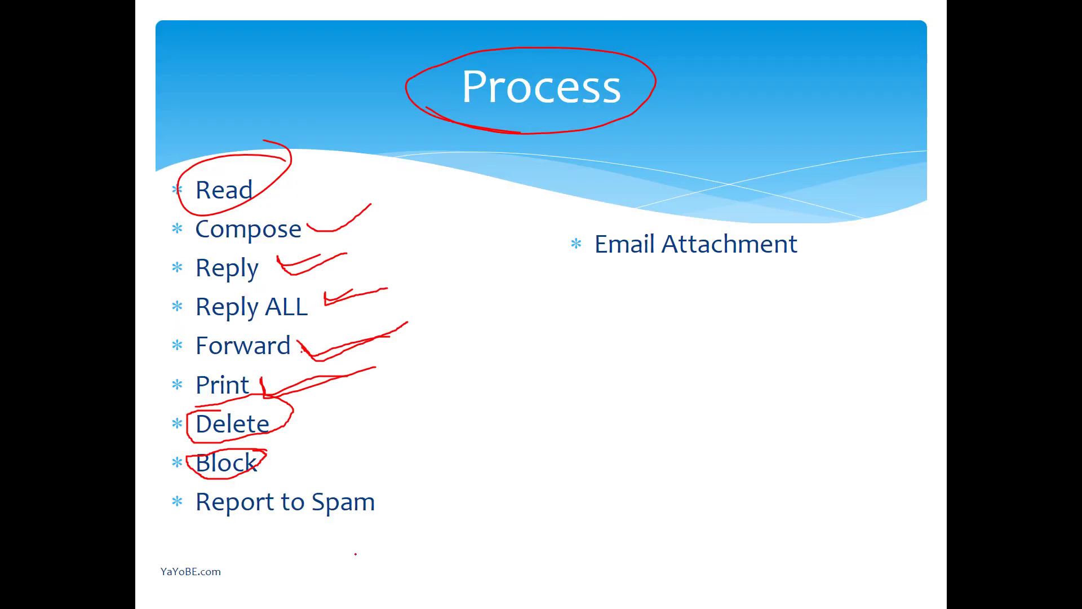
left_click_drag(396, 507, 436, 483)
key("alt+Tab")
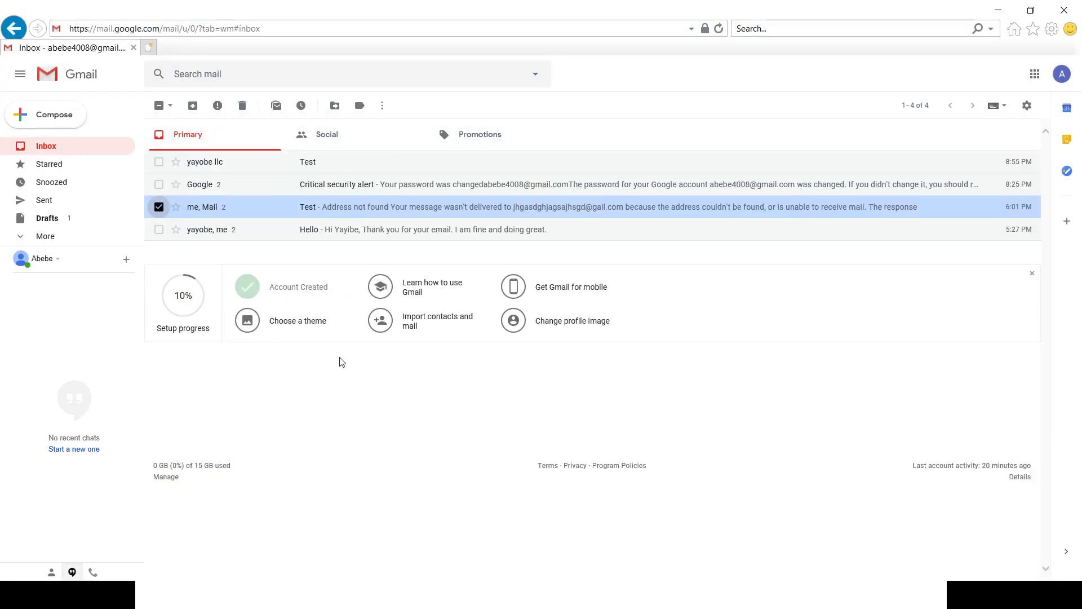
- Star the me, Mail and Hello conversations, then view the Starred folder showing both
left_click(159, 207)
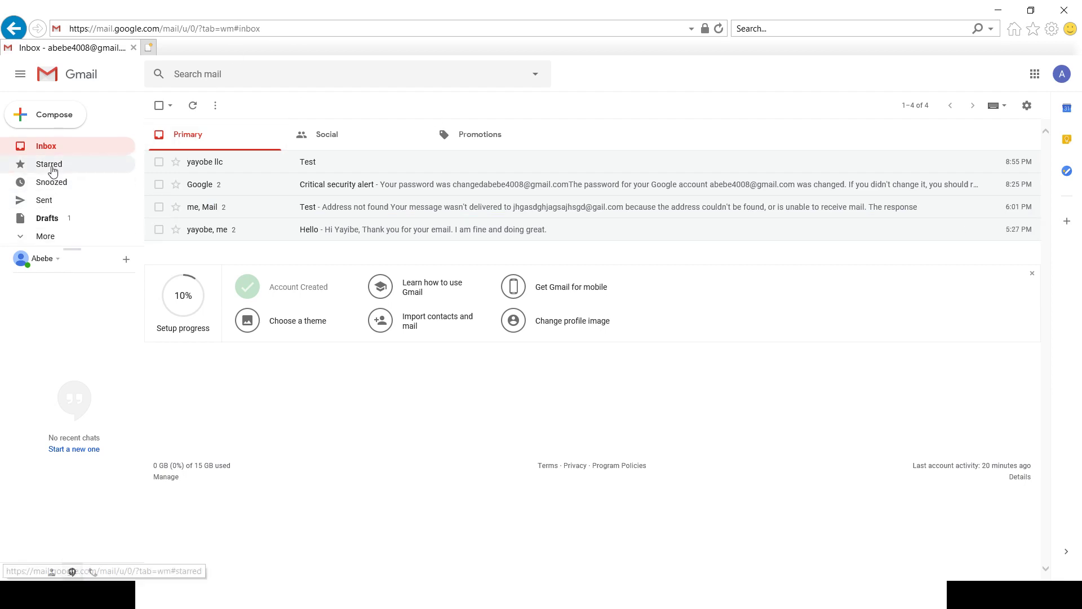
left_click(176, 213)
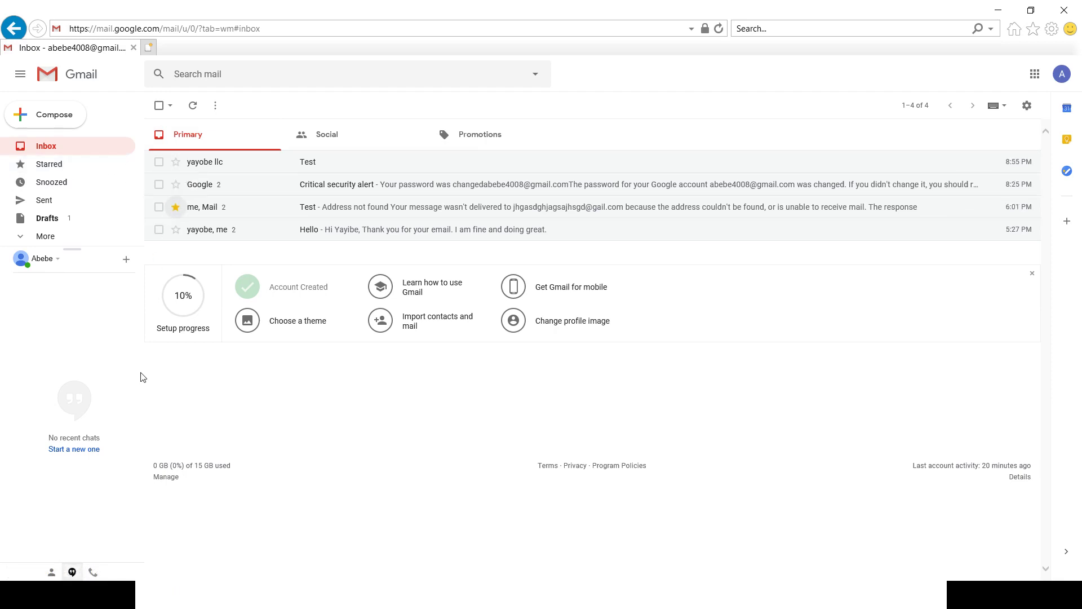
left_click(175, 231)
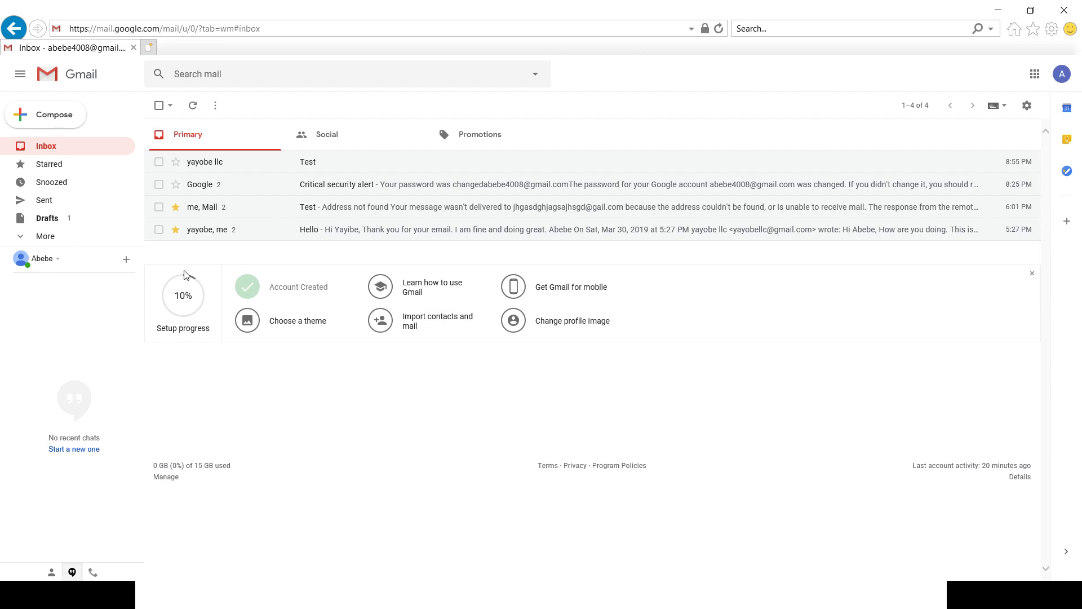
left_click(46, 167)
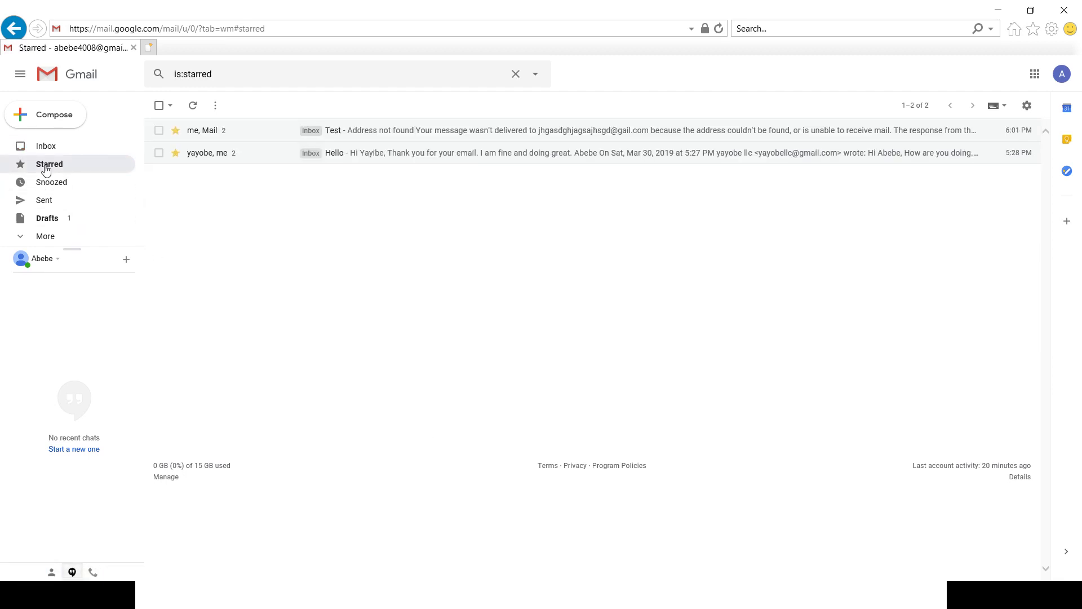
- Browse Sent, Drafts (one untitled draft) and the extra sidebar folders, then return to Inbox
left_click_drag(44, 184, 37, 208)
left_click(36, 207)
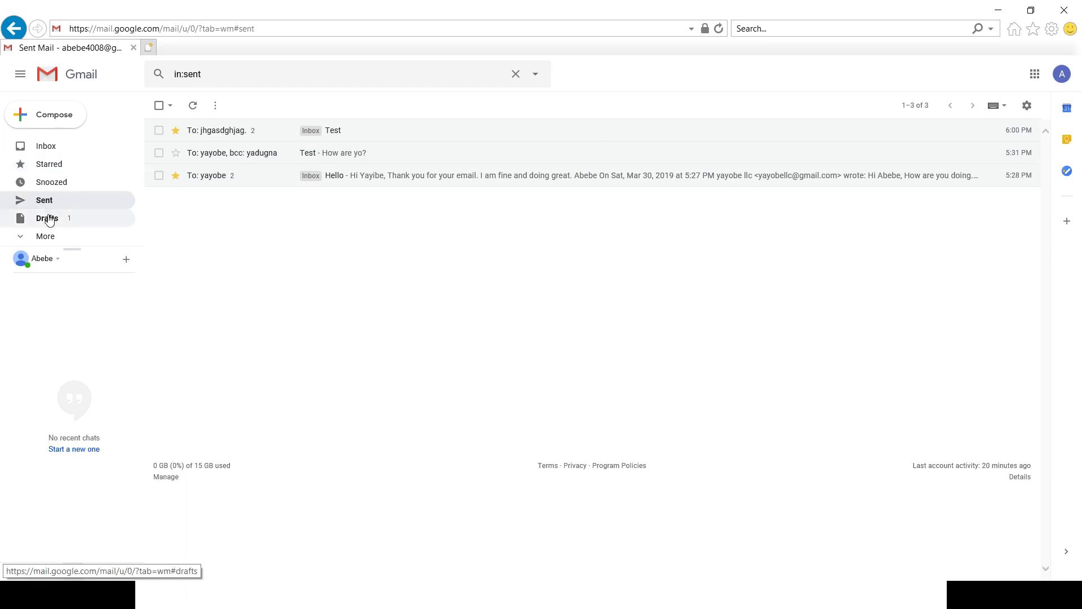
left_click(49, 220)
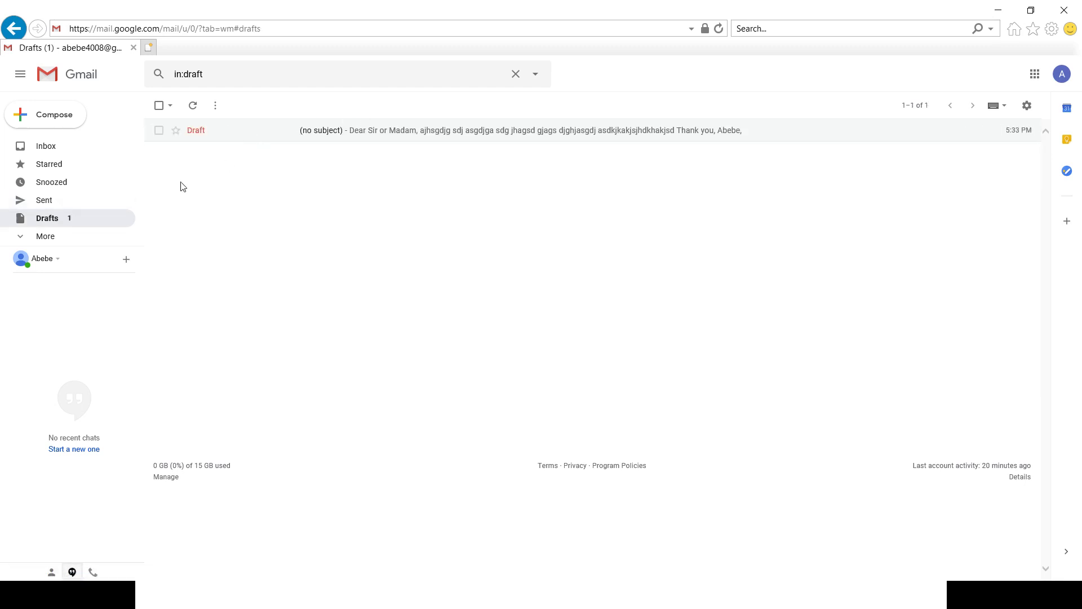
left_click(38, 236)
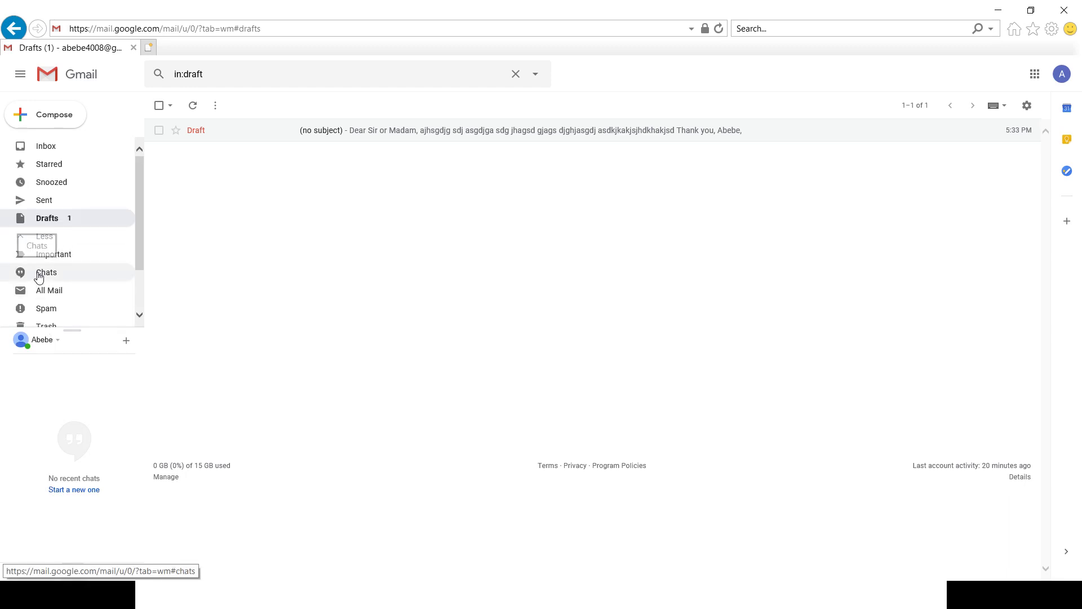
scroll(40, 279, "down", 2)
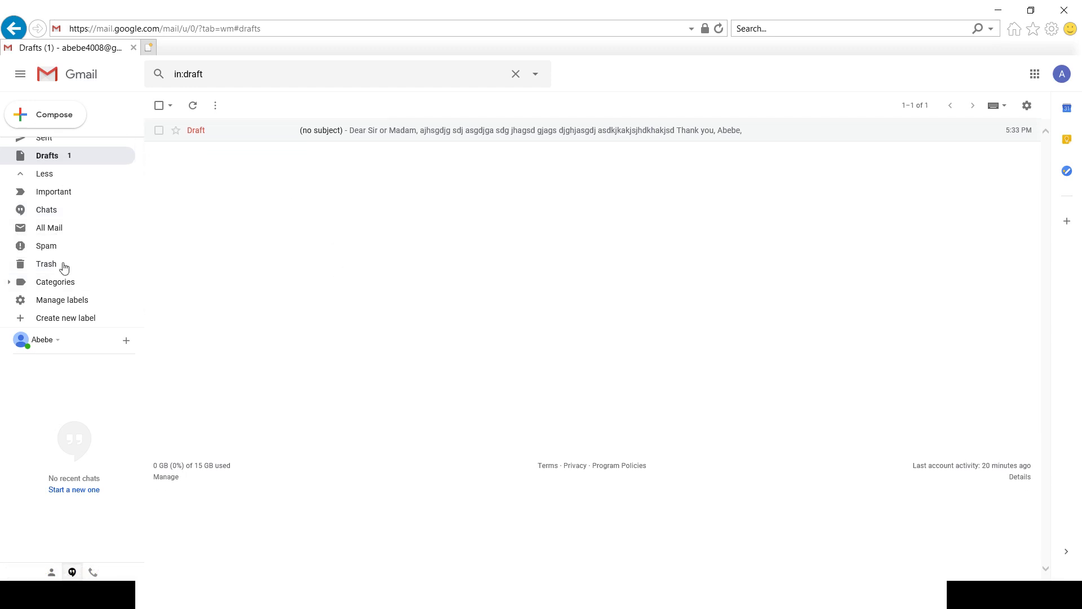
scroll(62, 266, "up", 2)
scroll(19, 252, "down", 2)
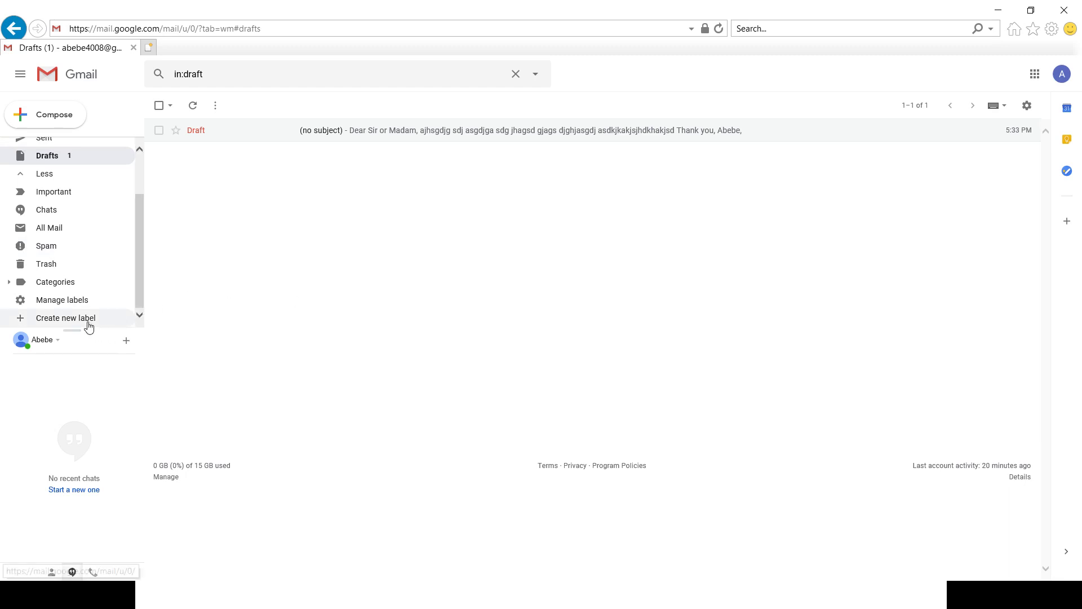
scroll(42, 179, "up", 1)
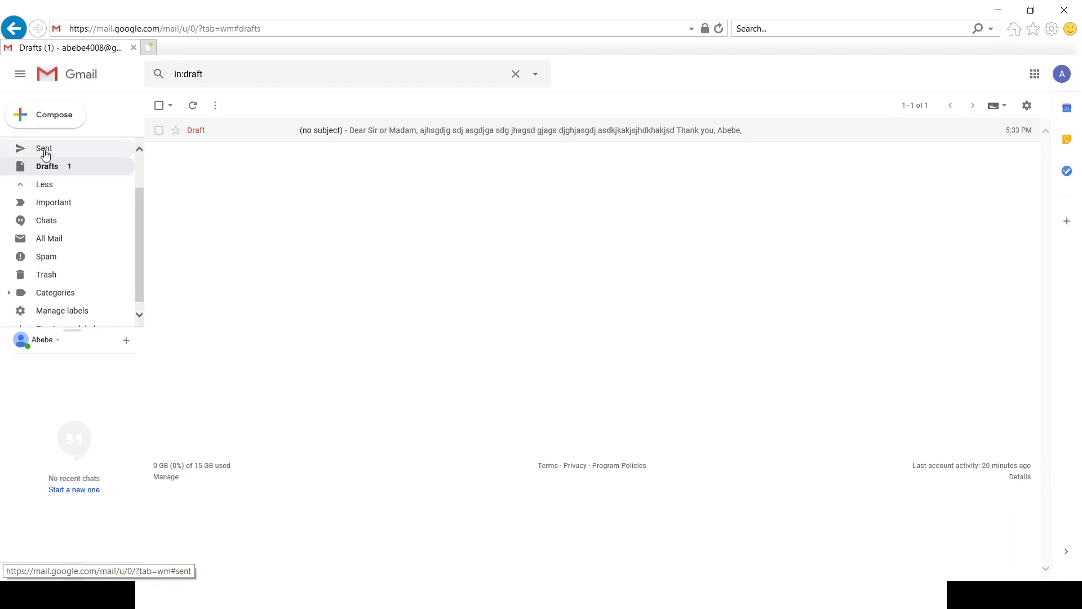
scroll(45, 153, "up", 2)
left_click(44, 149)
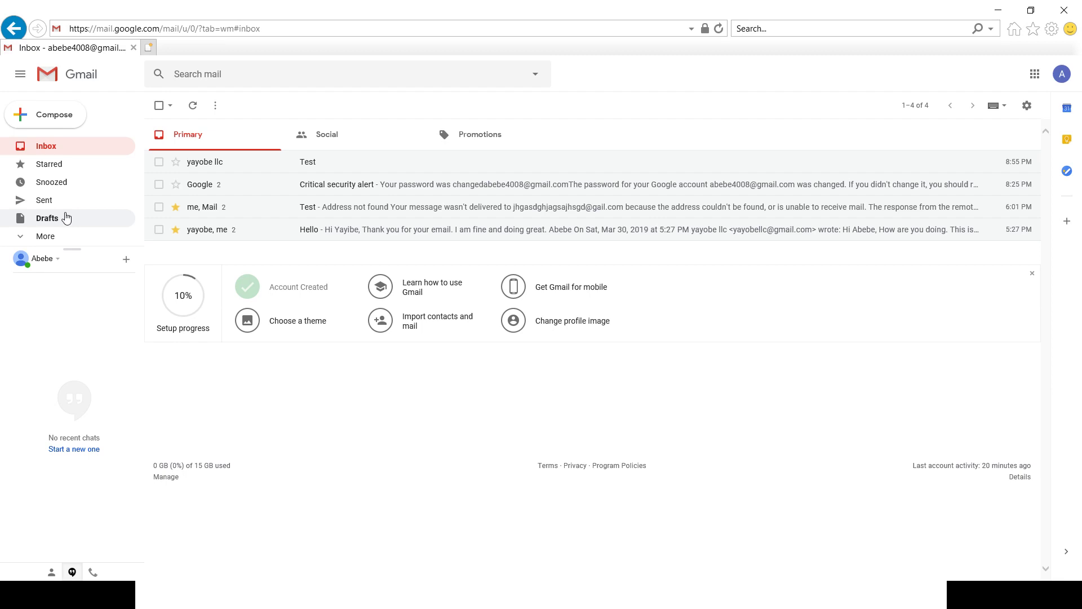
- From the sidebar's More section, create a new label named Yayobe
left_click(166, 161)
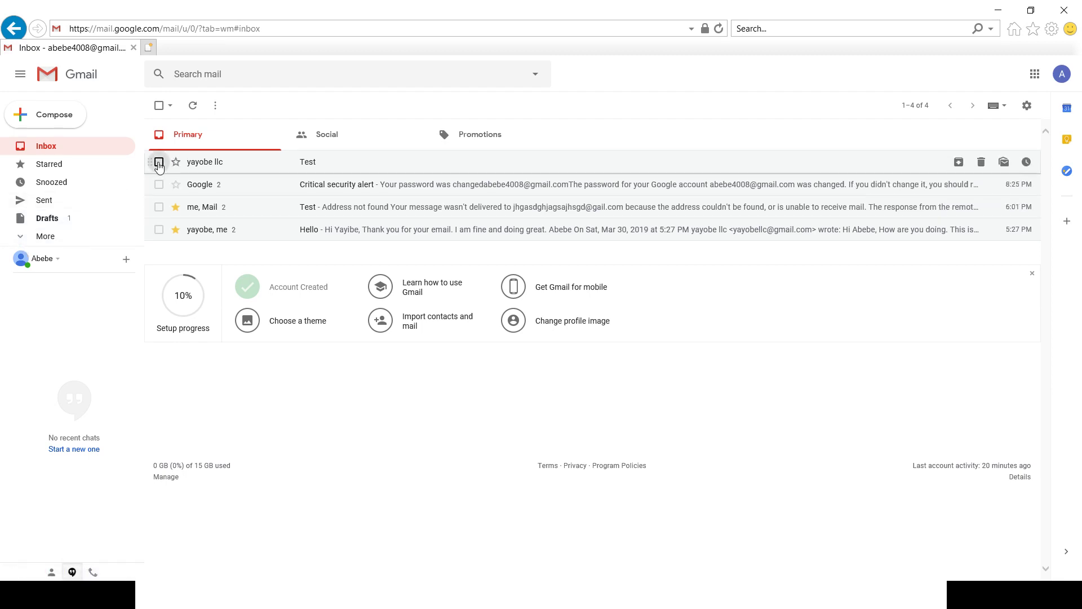
left_click(171, 107)
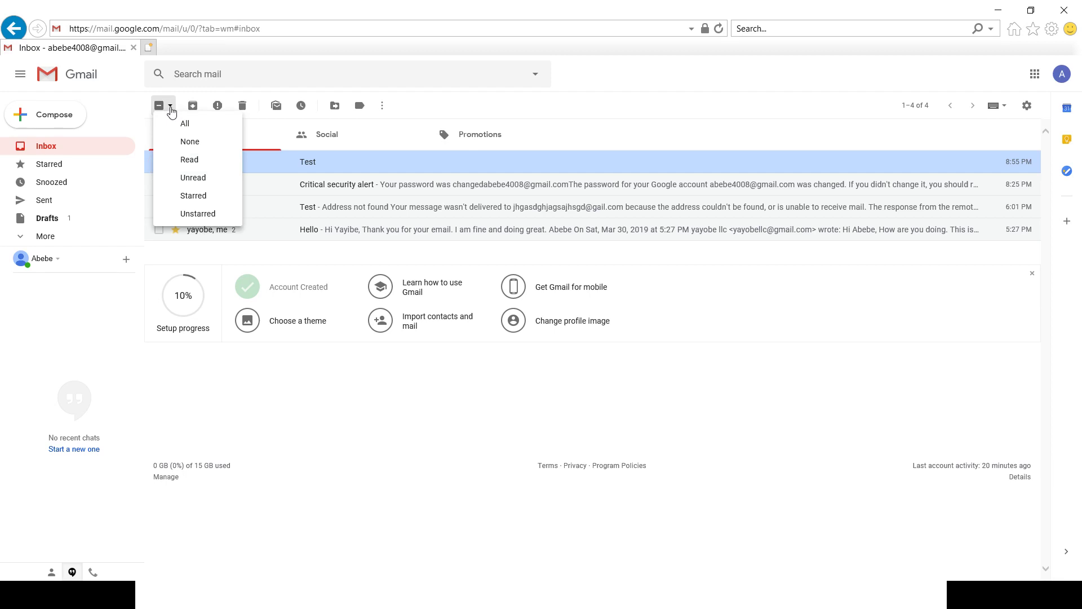
left_click(170, 108)
left_click(43, 236)
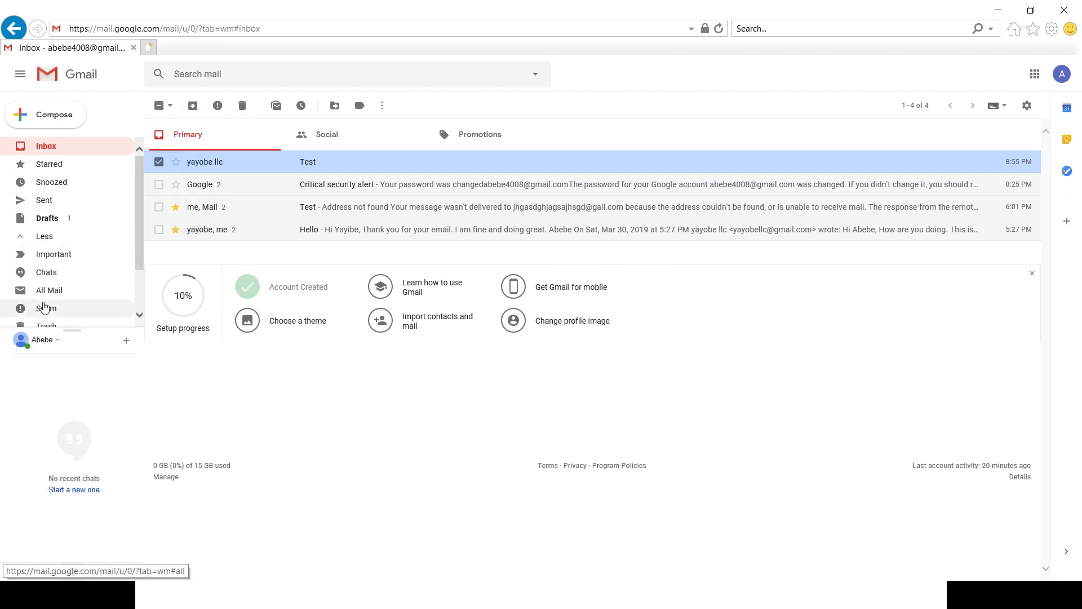
scroll(44, 306, "down", 3)
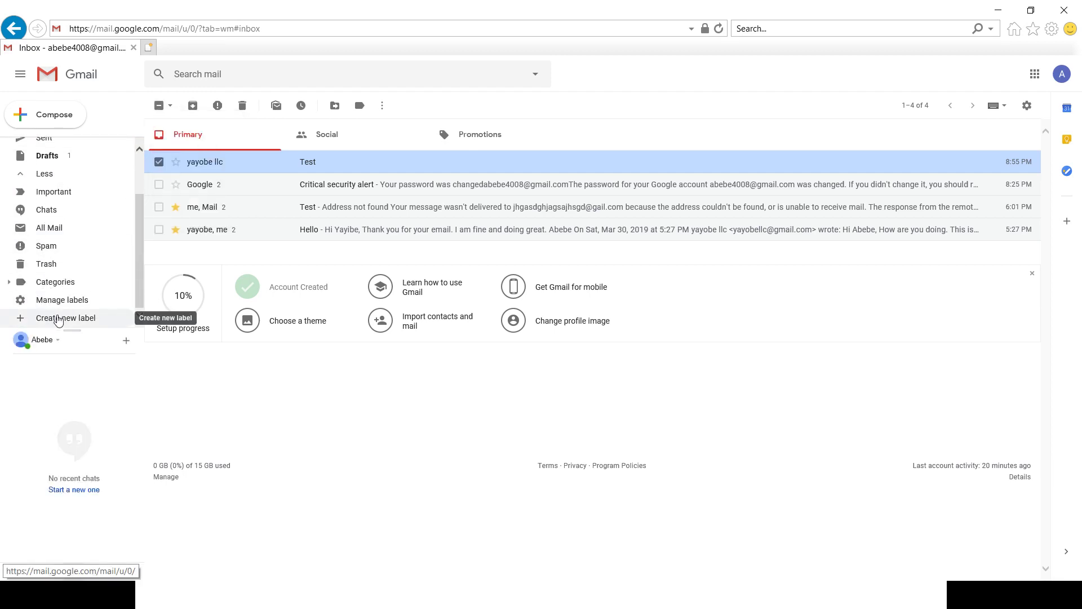
left_click(58, 319)
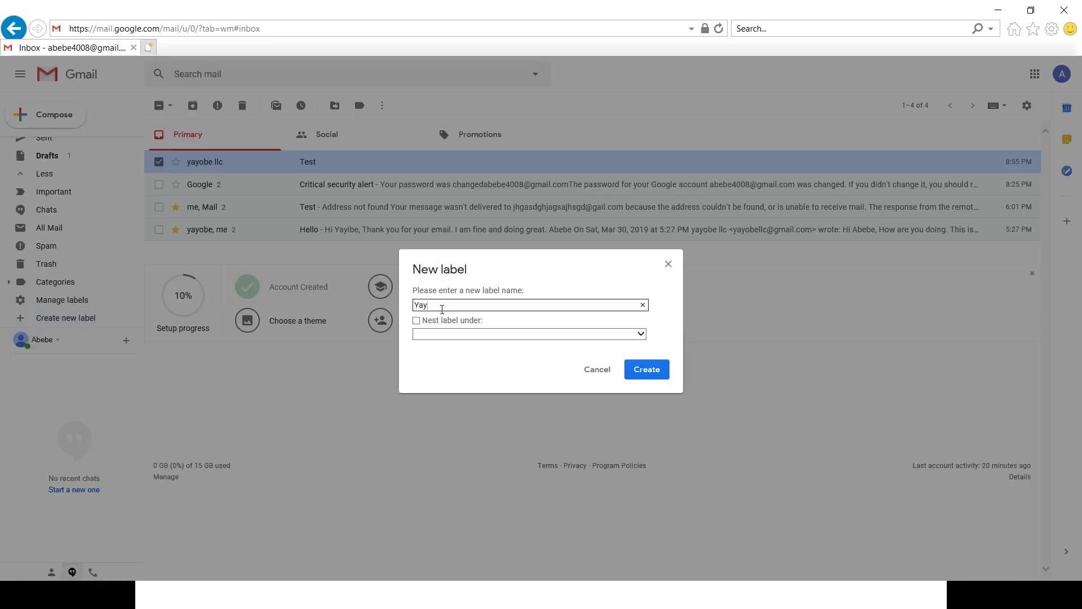
left_click(536, 340)
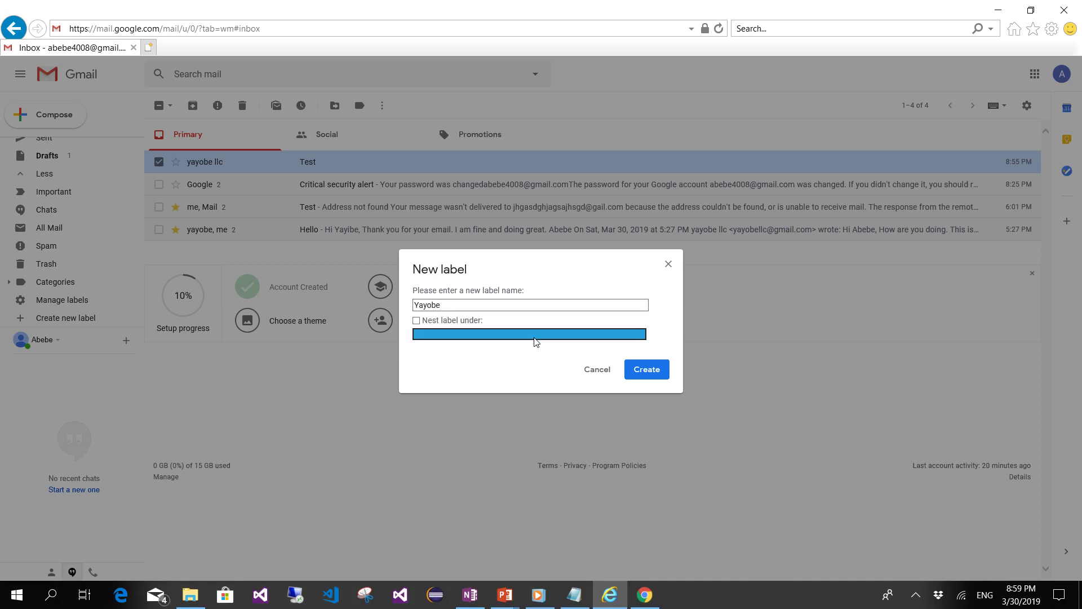
left_click(647, 370)
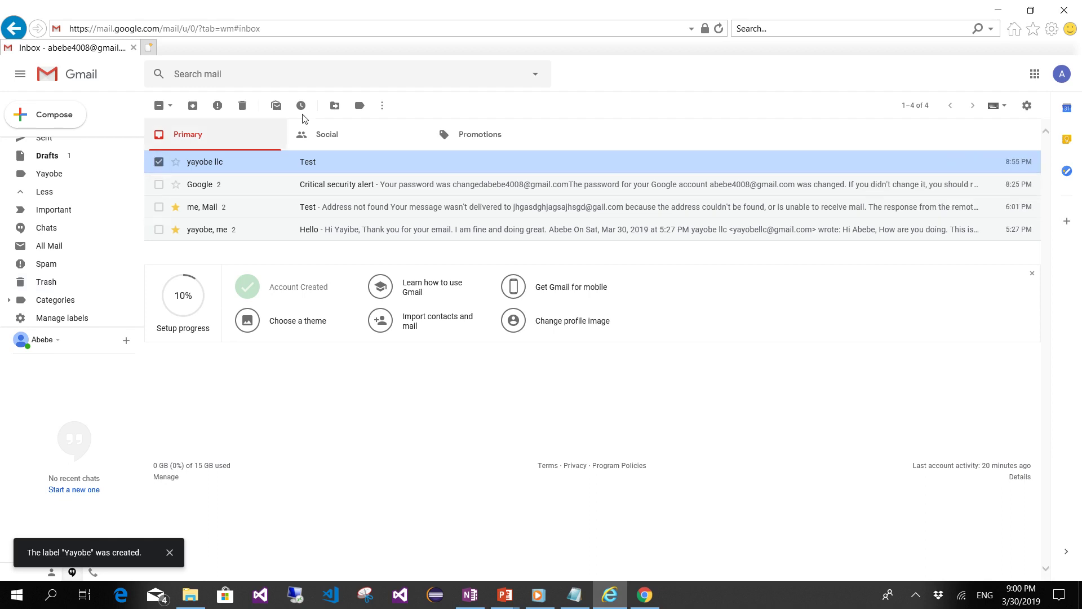
- Star the top Test conversation in the inbox
left_click(383, 107)
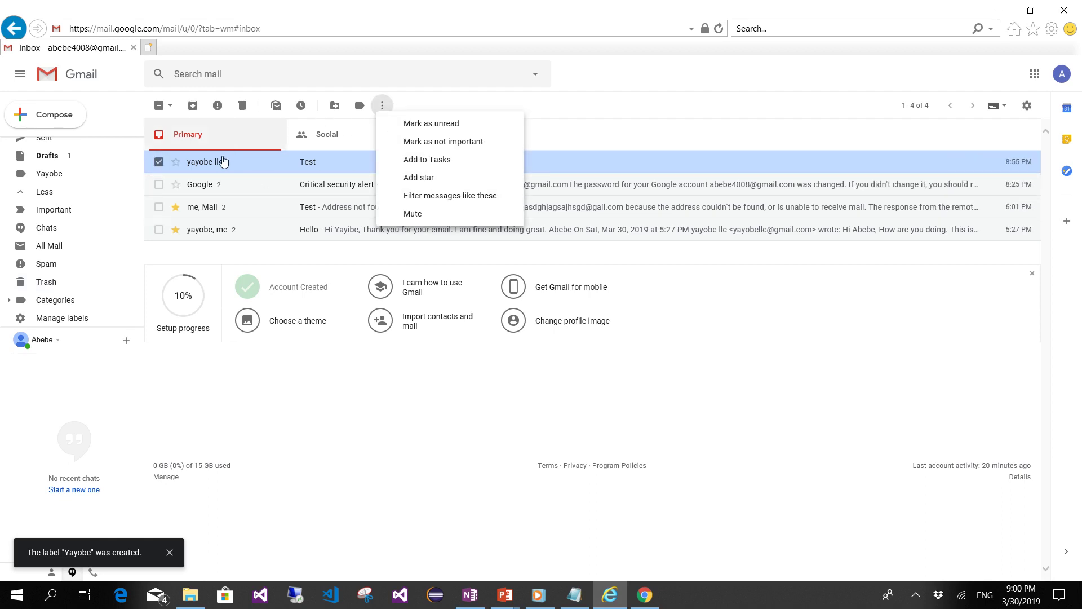
left_click(186, 162)
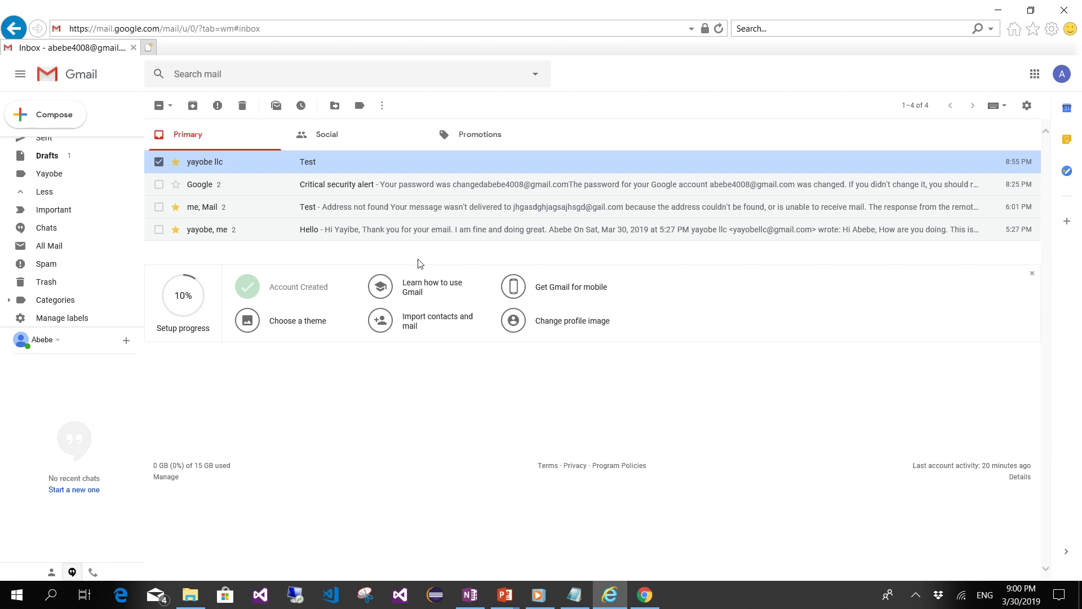
scroll(88, 295, "down", 1)
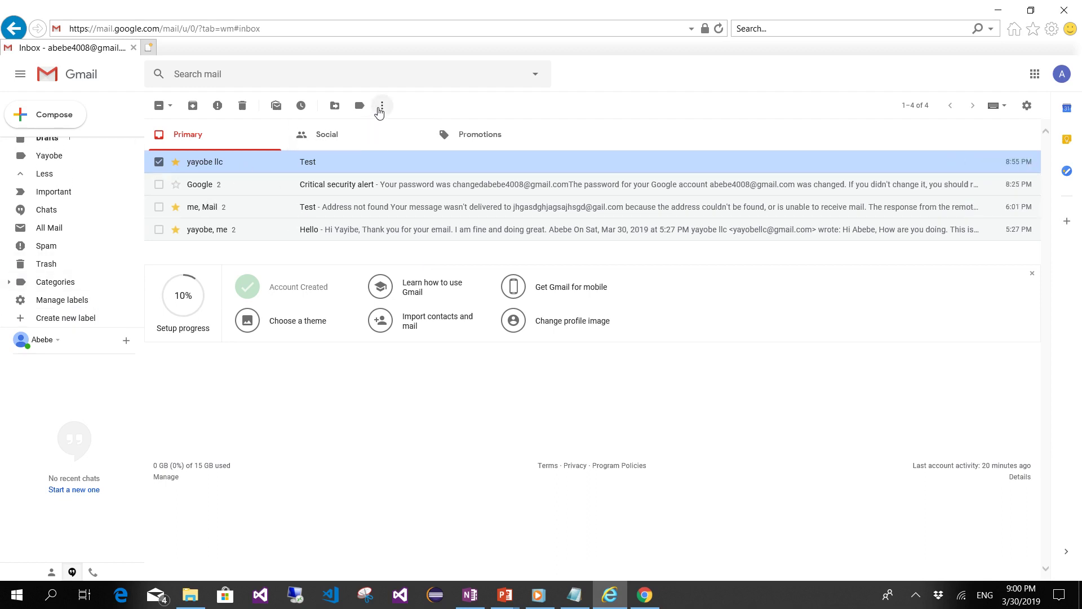
left_click(381, 106)
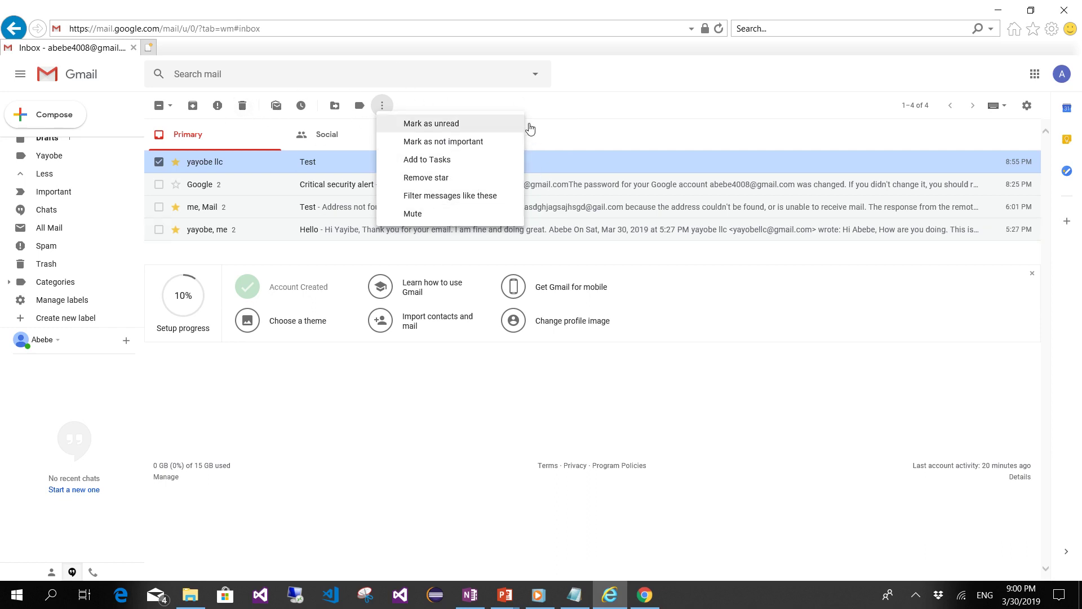
scroll(67, 290, "down", 1)
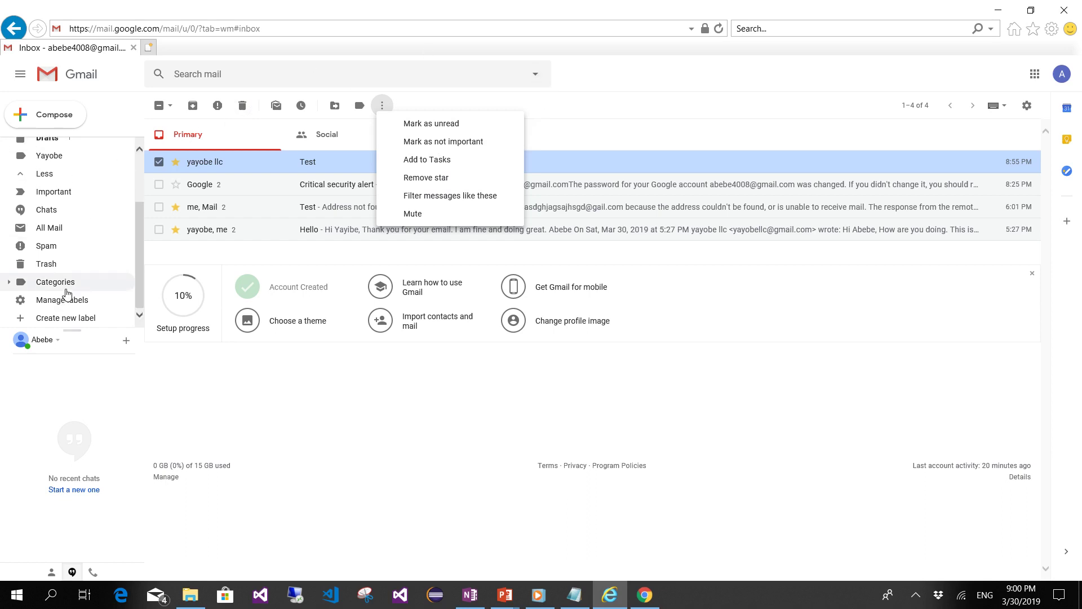
left_click(382, 469)
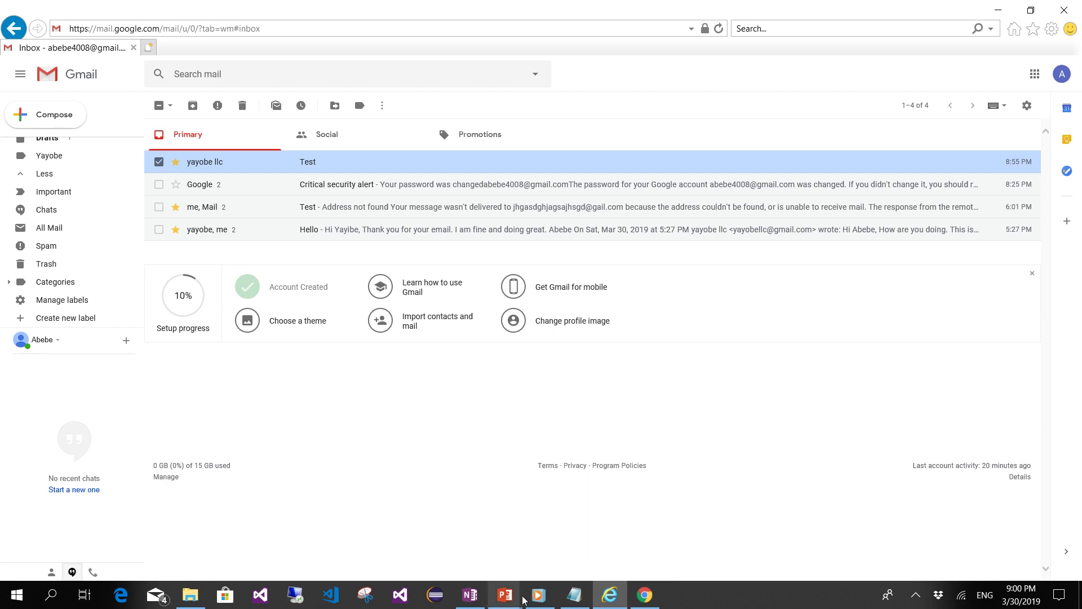
- Return to the PowerPoint slide show and advance to the E-mail Hacking slide
mouse_move(505, 595)
left_click(595, 532)
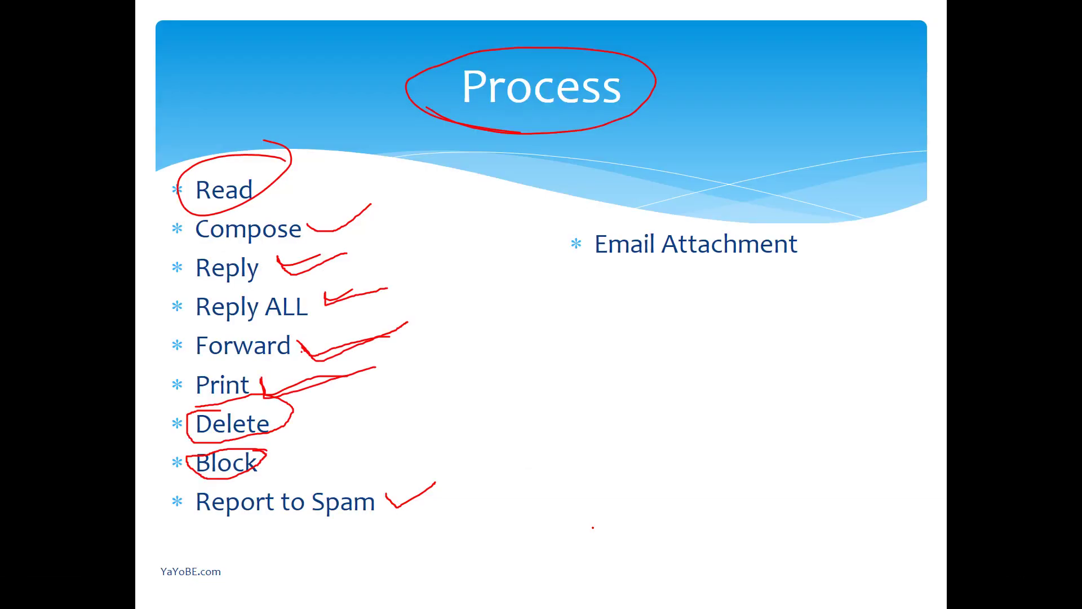
key("Right")
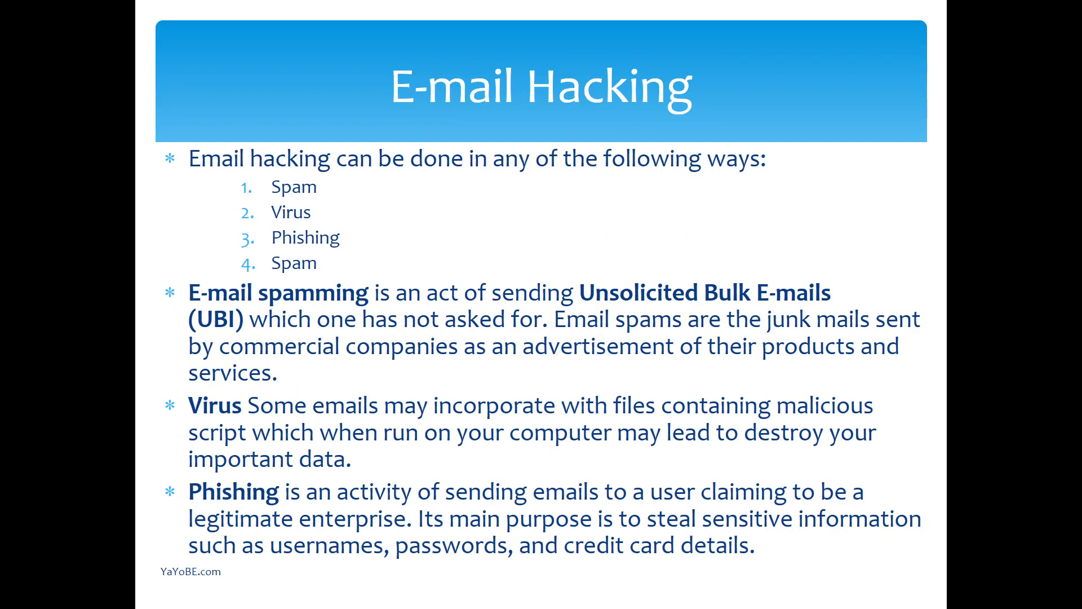